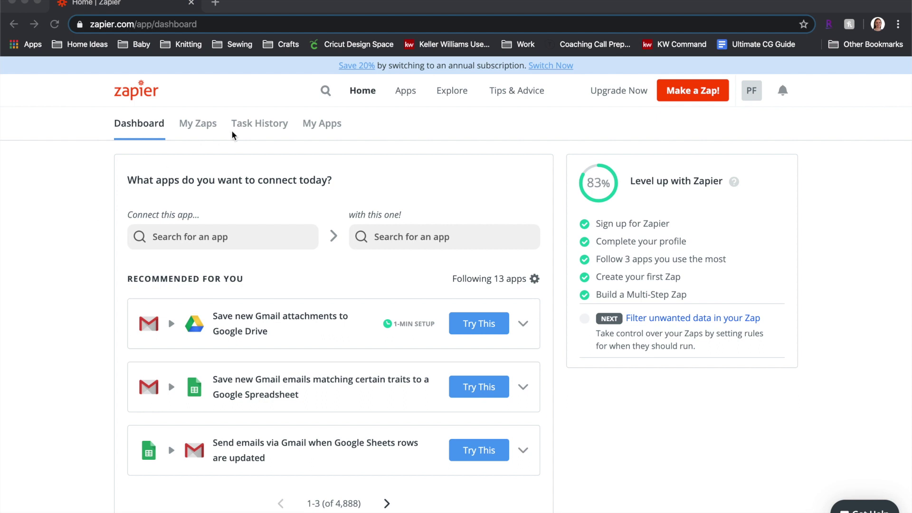
click(200, 126)
click(200, 126)
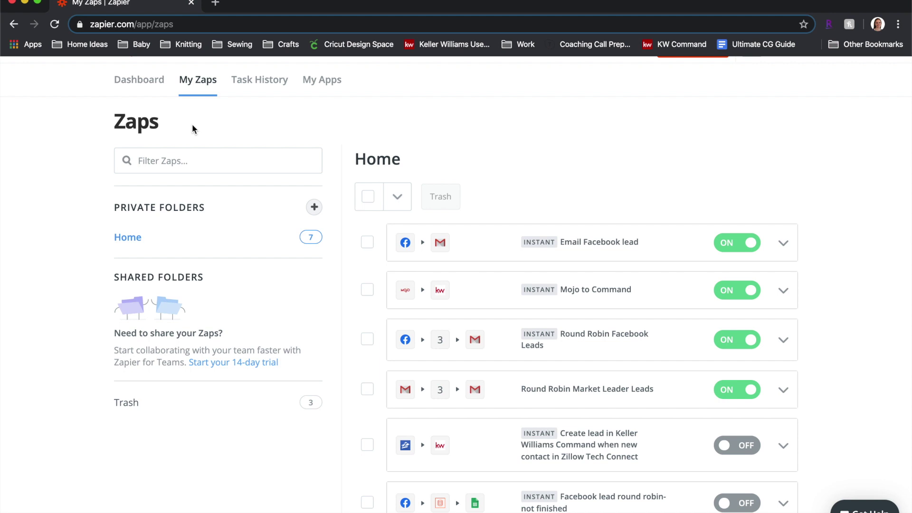
click(140, 83)
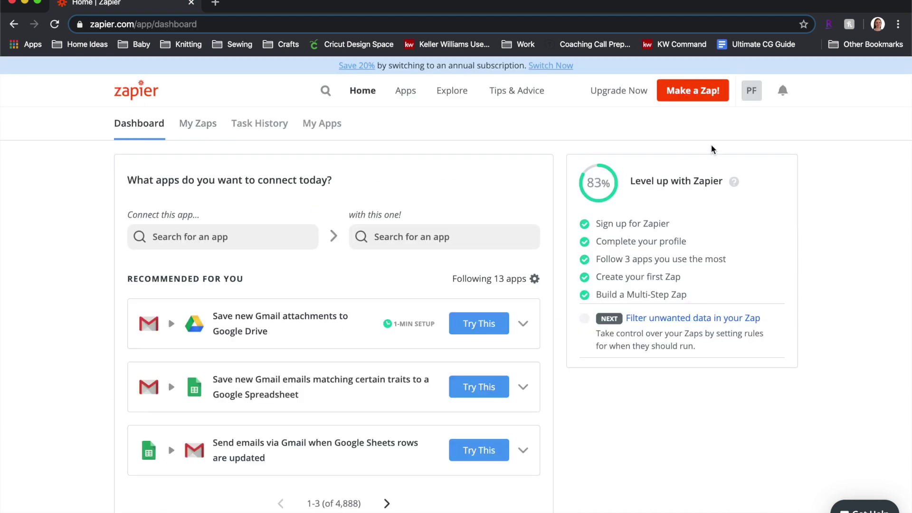
- Open the Round Robin Facebook Leads Zap from the list of existing Zaps and expand its New Lead trigger
click(198, 123)
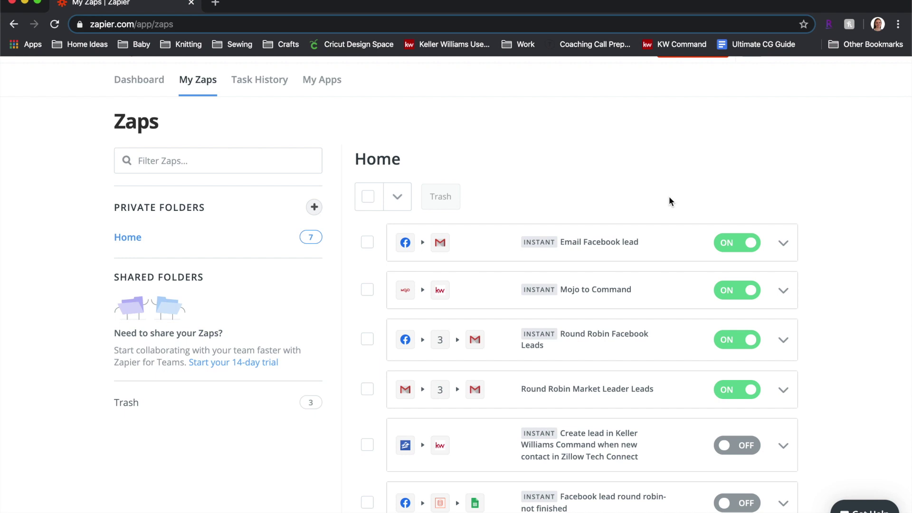
scroll(670, 201, down, 1)
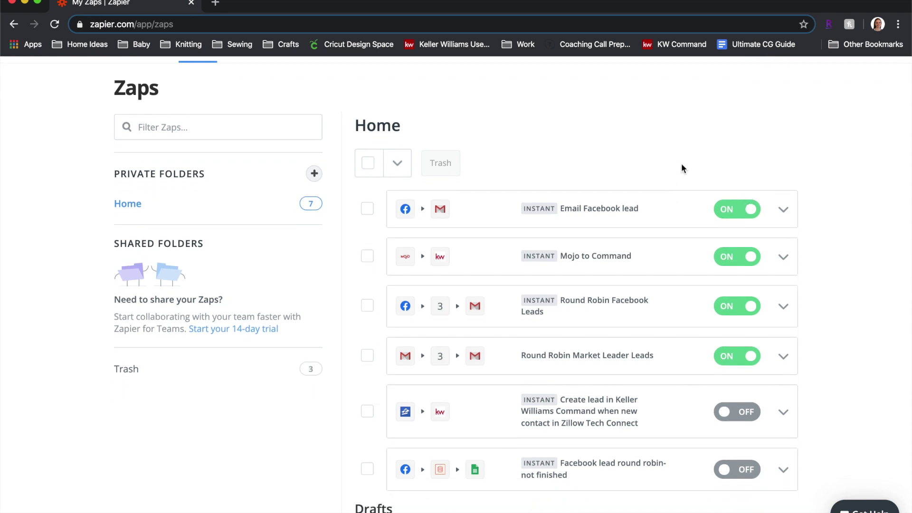
scroll(682, 167, down, 1)
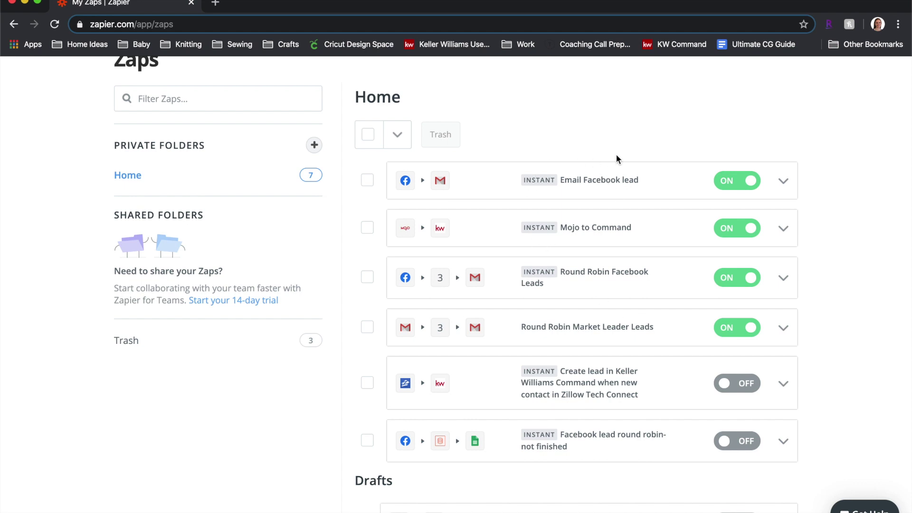
click(609, 281)
click(343, 160)
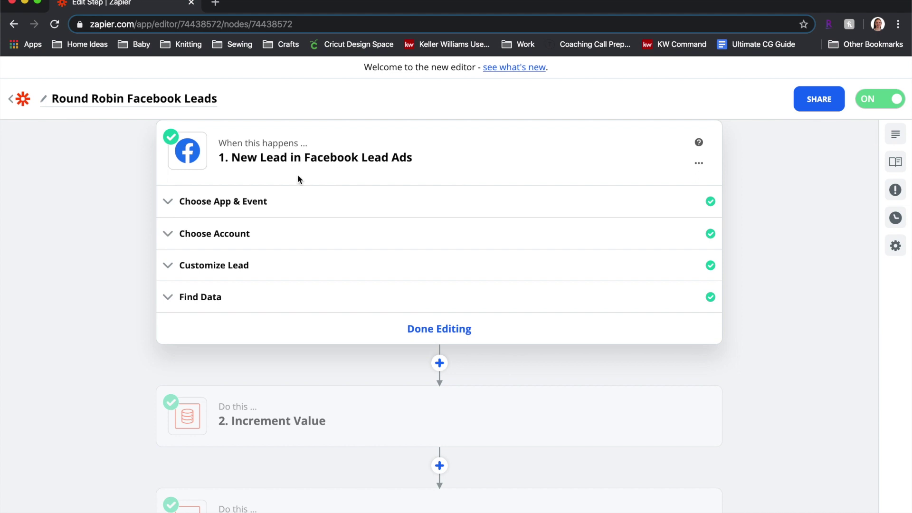
- Review the New Lead trigger's app and event choices, including the list of other selectable apps
click(255, 203)
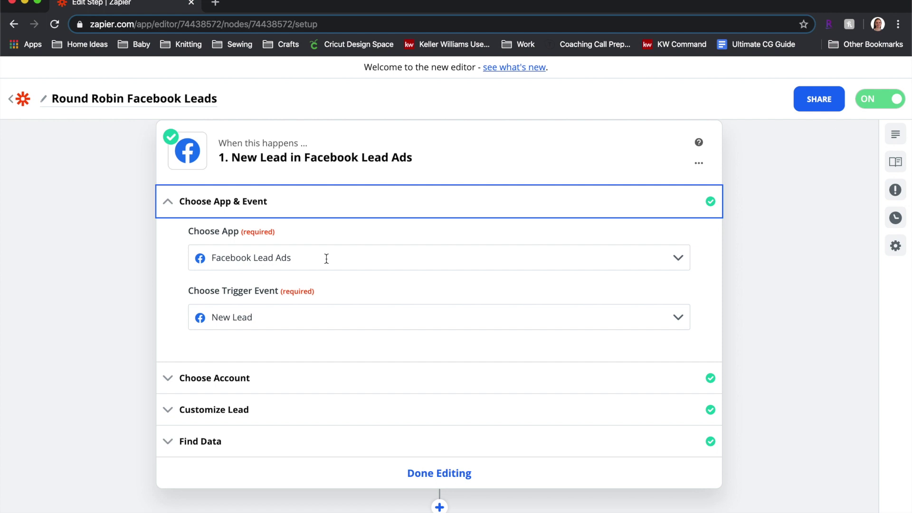
click(678, 258)
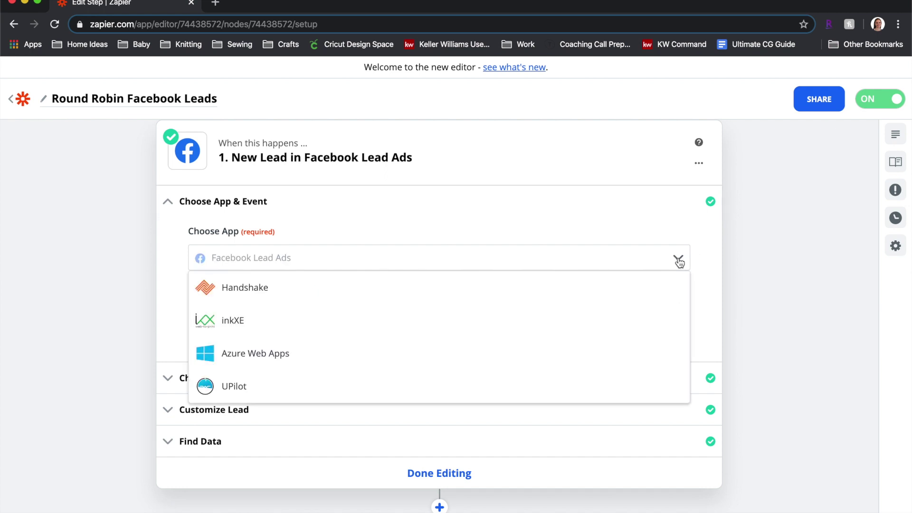
click(709, 261)
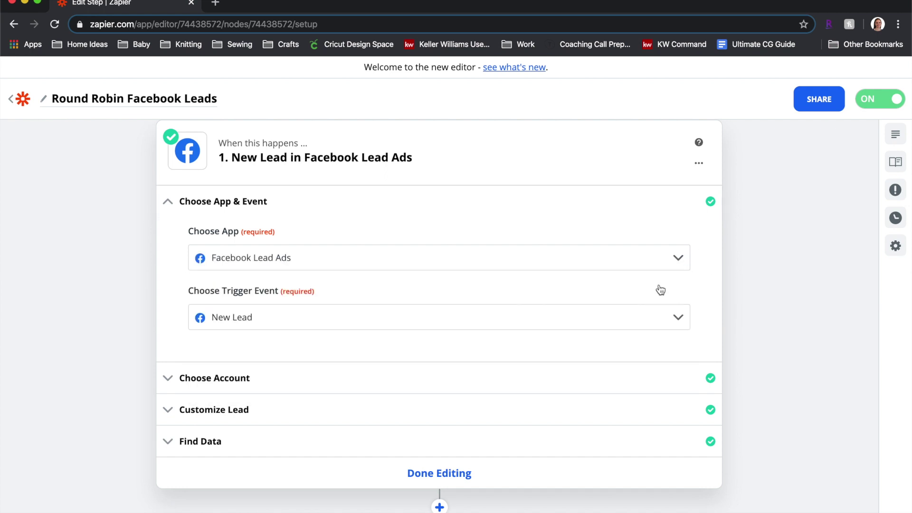
scroll(584, 319, down, 1)
scroll(583, 320, down, 1)
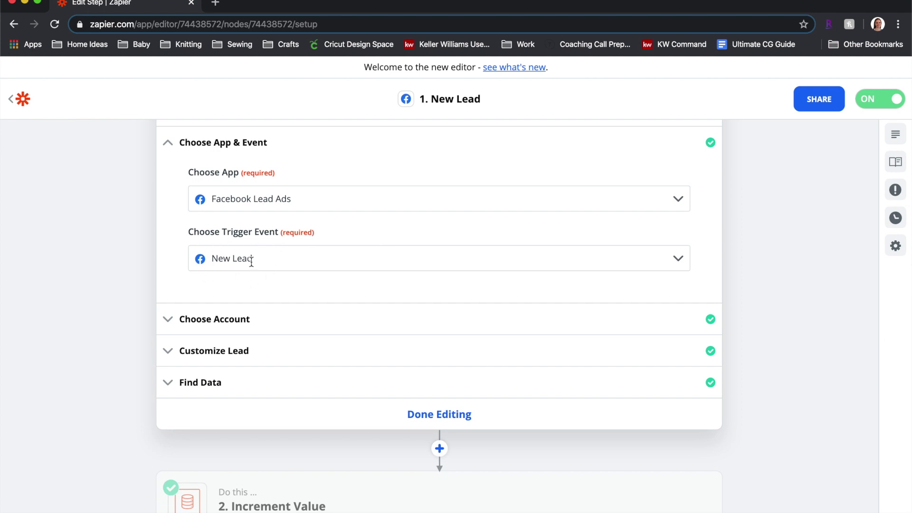
- Review the New Lead trigger's connected account and its page and form settings, browsing the available lead forms
click(322, 319)
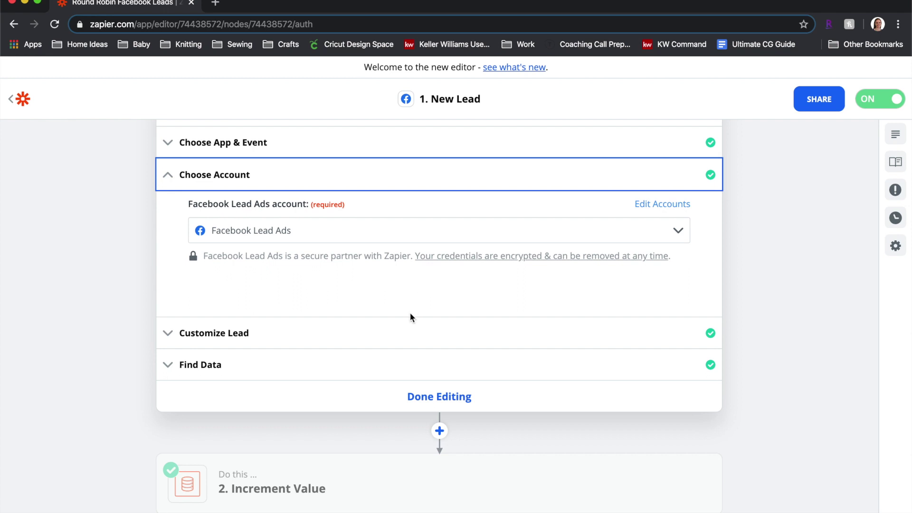
click(401, 334)
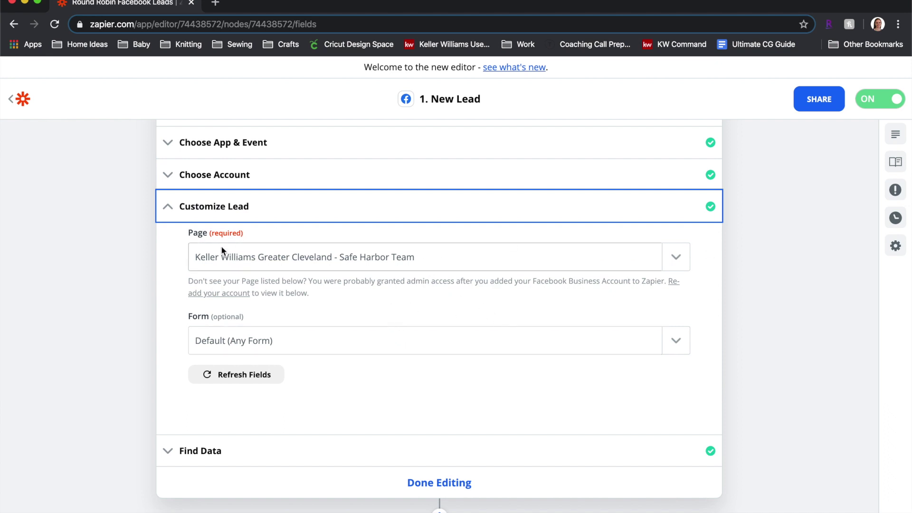
click(676, 342)
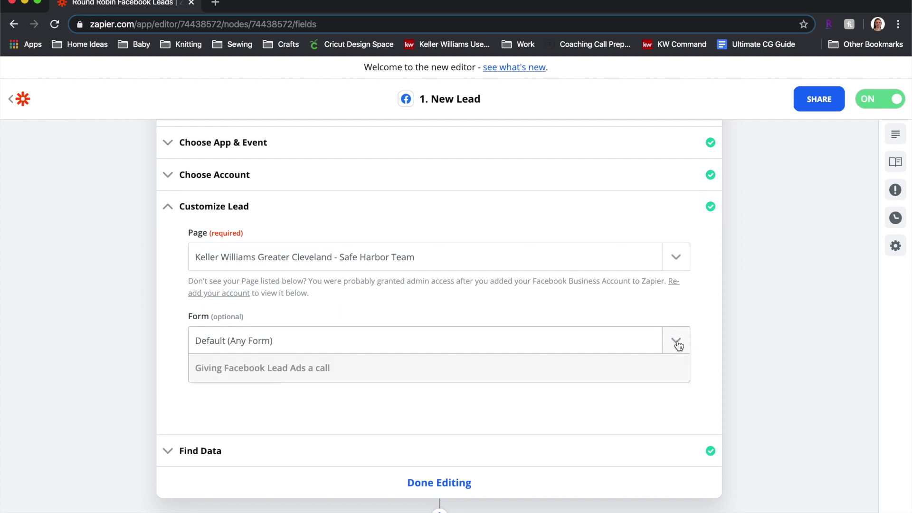
scroll(393, 446, down, 5)
scroll(393, 444, up, 5)
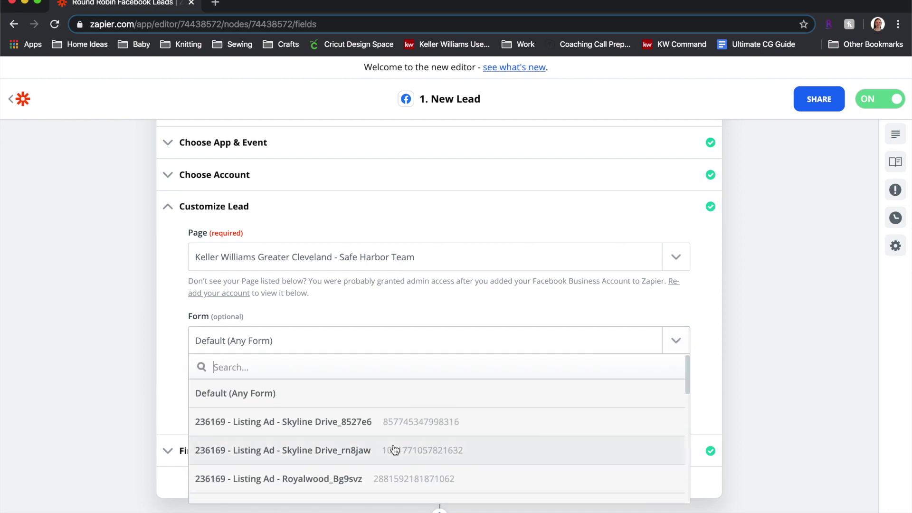
click(705, 340)
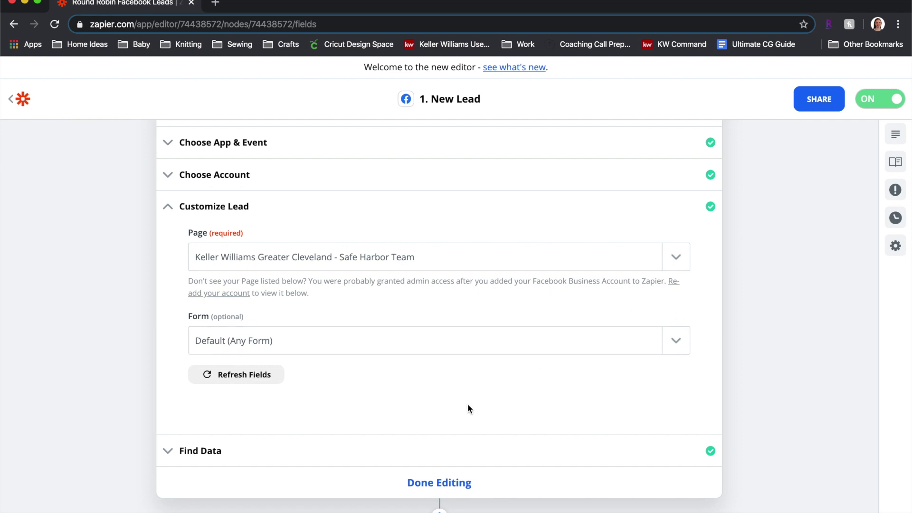
scroll(468, 404, down, 2)
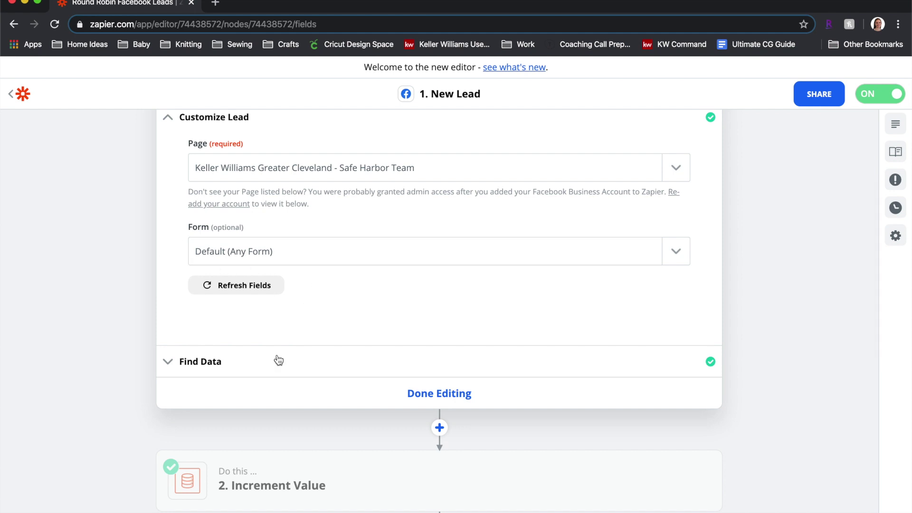
- Examine the trigger's sample leads in Find Data, going through all the fields of Lead A
click(261, 366)
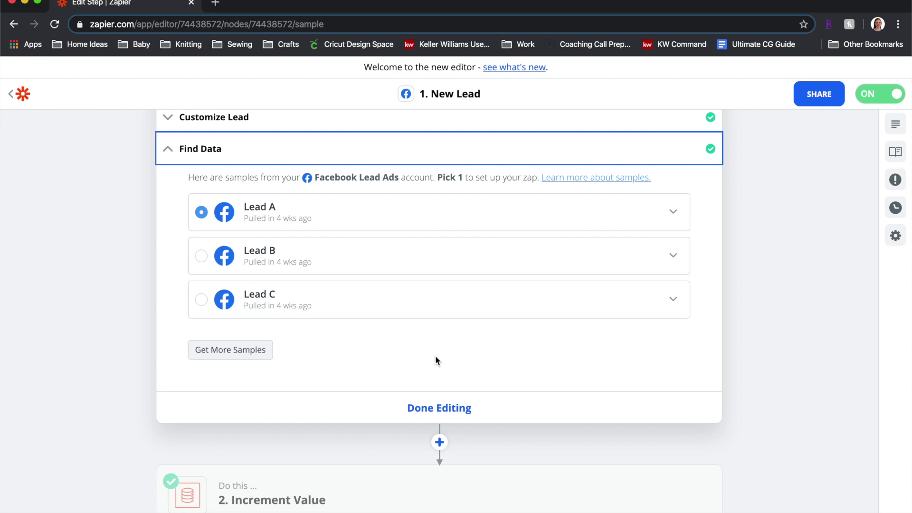
click(672, 212)
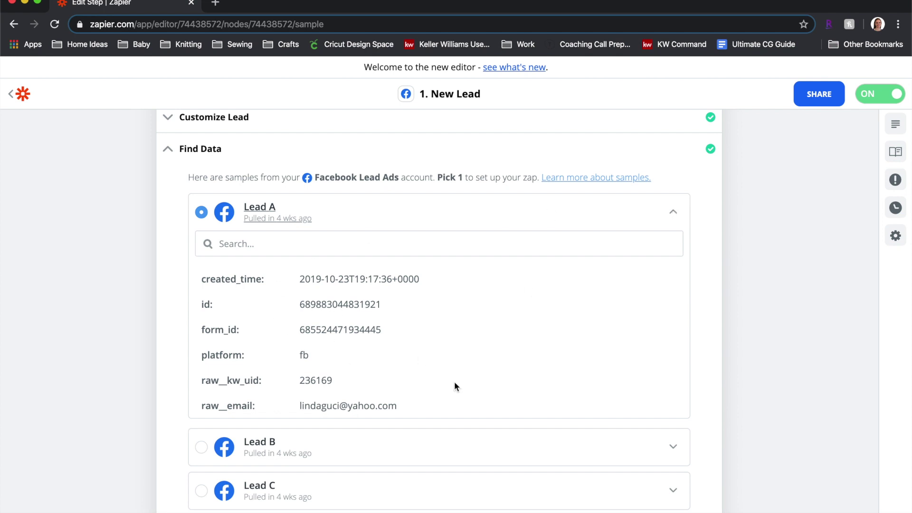
scroll(419, 378, down, 10)
scroll(503, 369, down, 2)
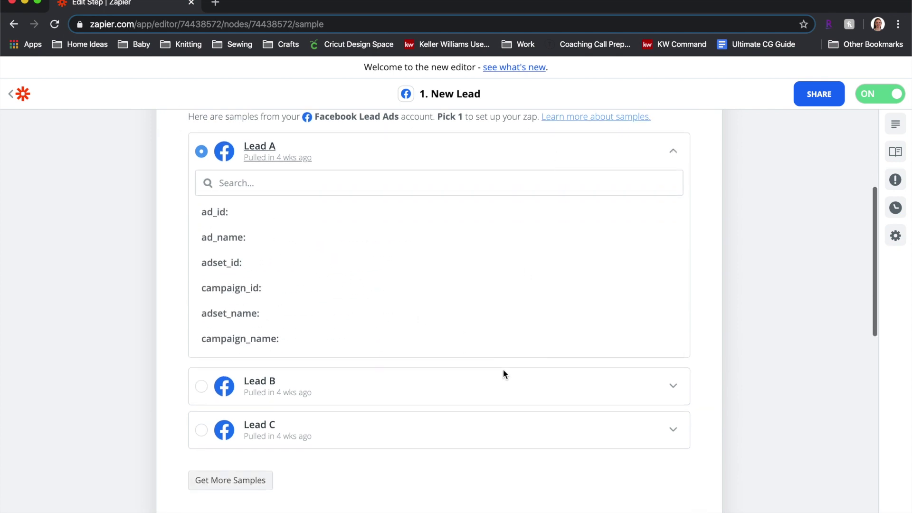
scroll(357, 335, down, 4)
scroll(356, 336, down, 3)
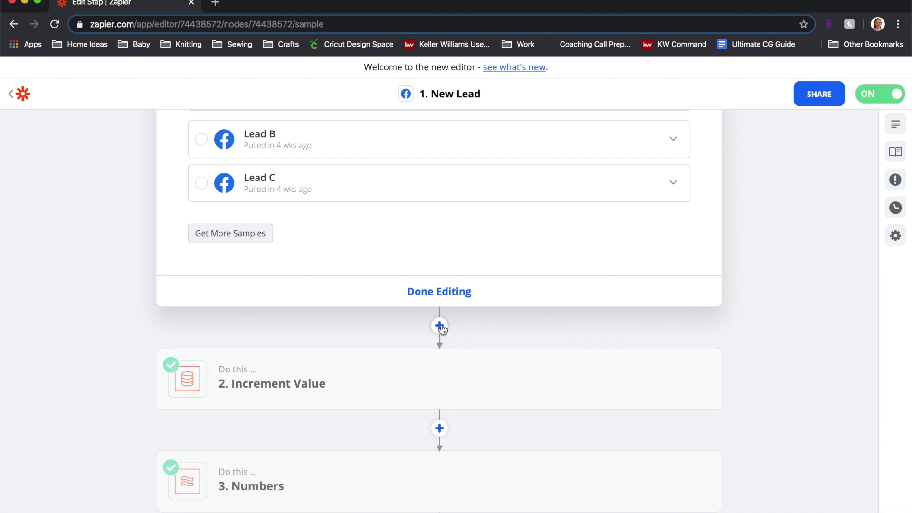
- Open the Zap's Increment Value action and review its chosen app and action event
click(350, 381)
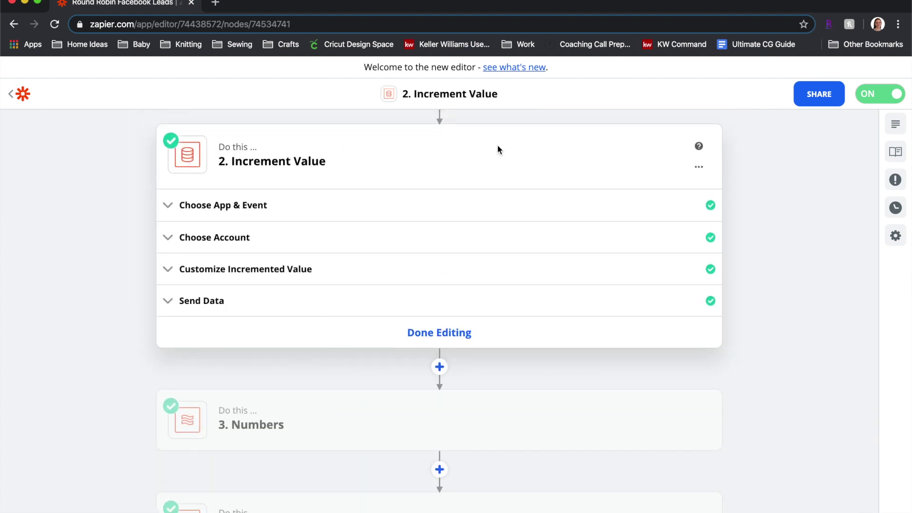
click(554, 211)
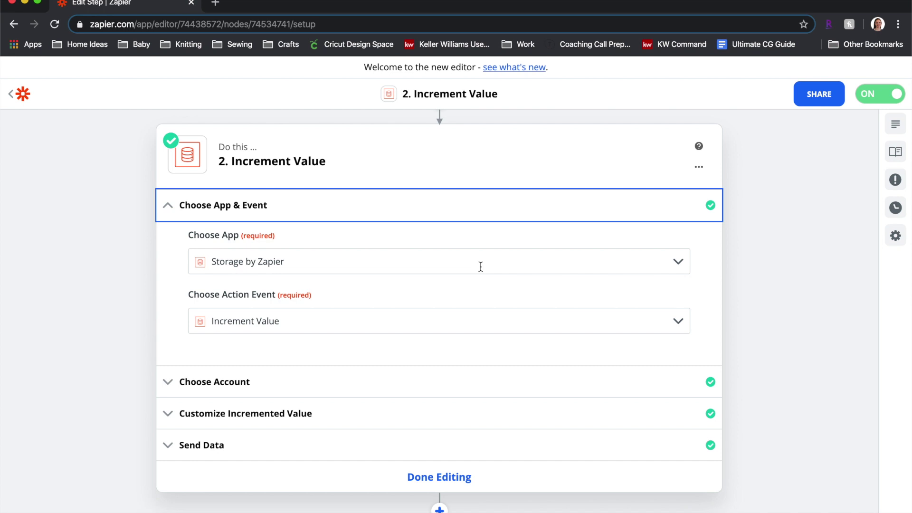
scroll(473, 300, down, 1)
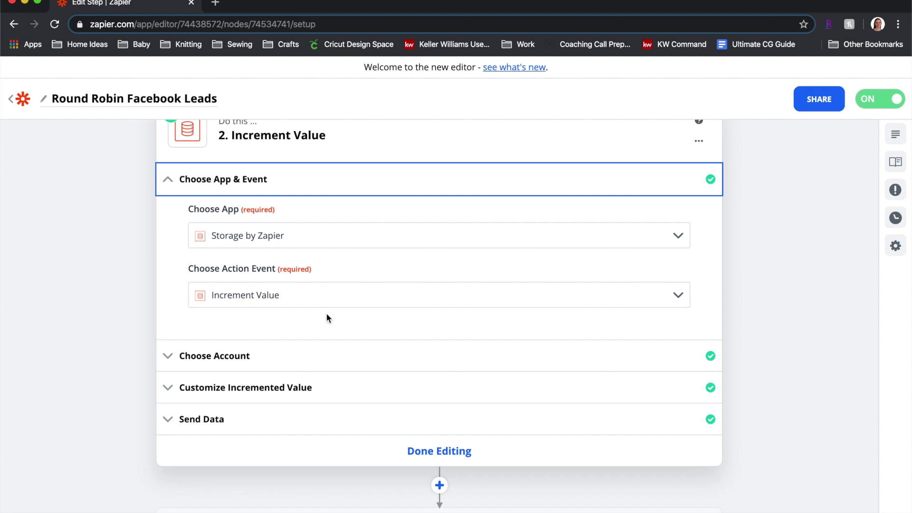
scroll(327, 313, down, 3)
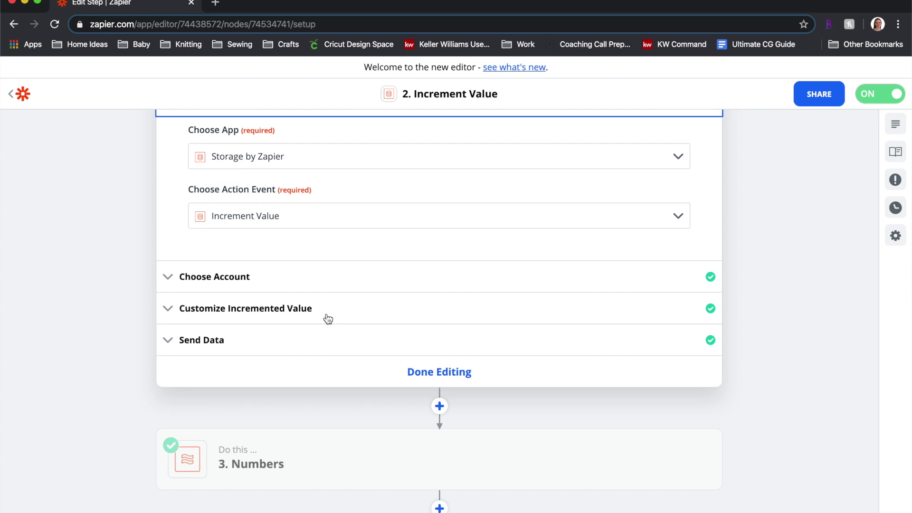
- Review the Increment Value action's storage account, key settings and test data, and finish editing the action
click(315, 281)
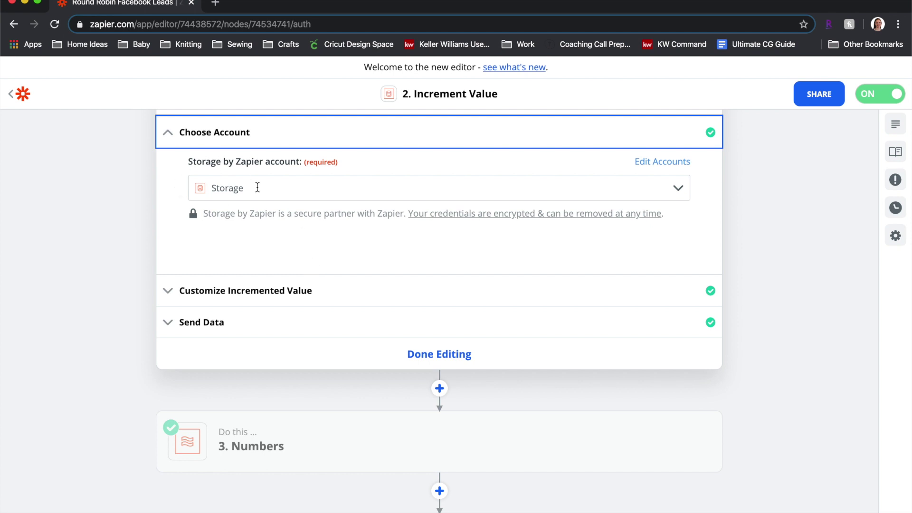
click(384, 299)
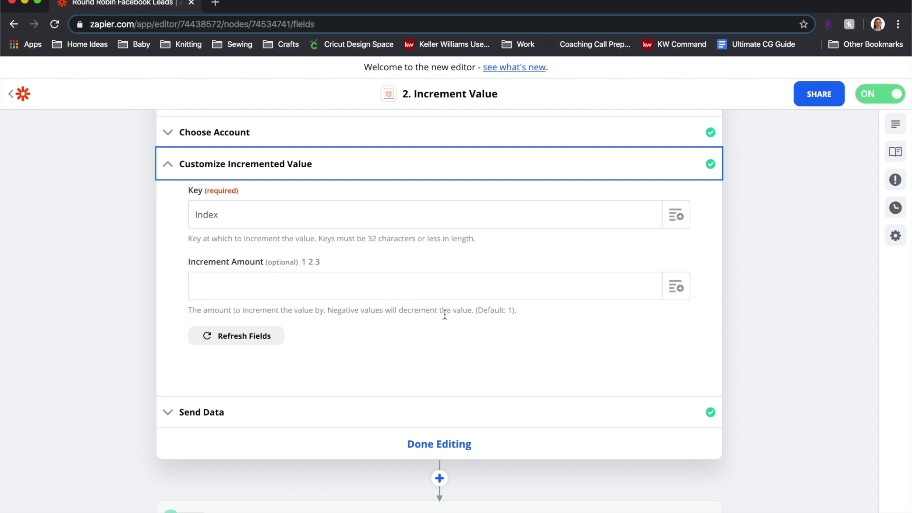
click(293, 416)
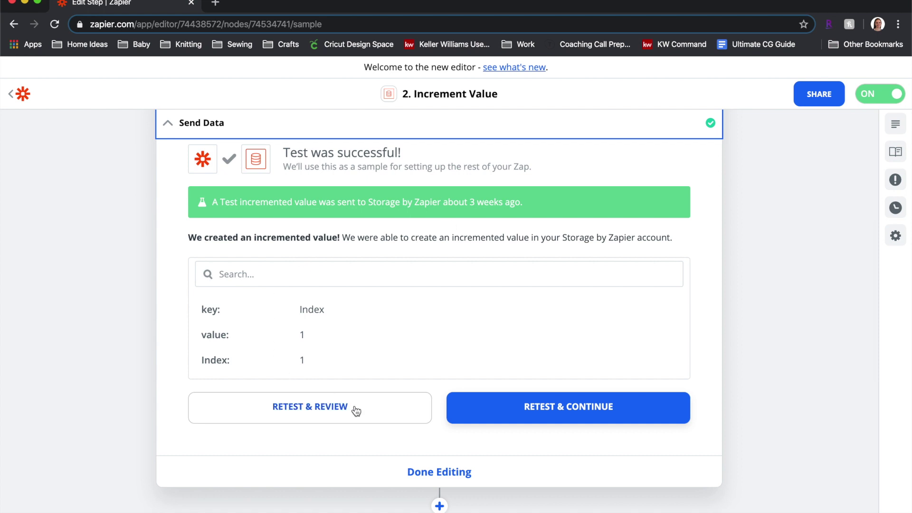
scroll(437, 475, down, 3)
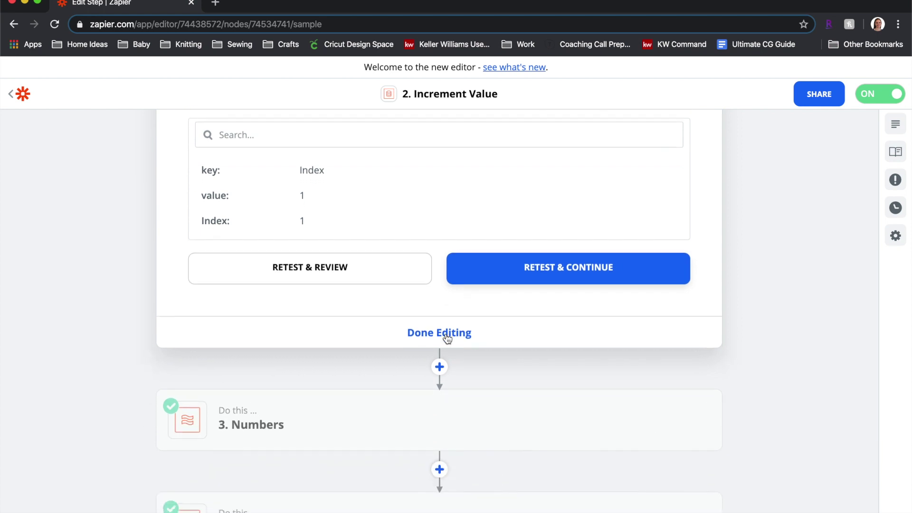
click(434, 334)
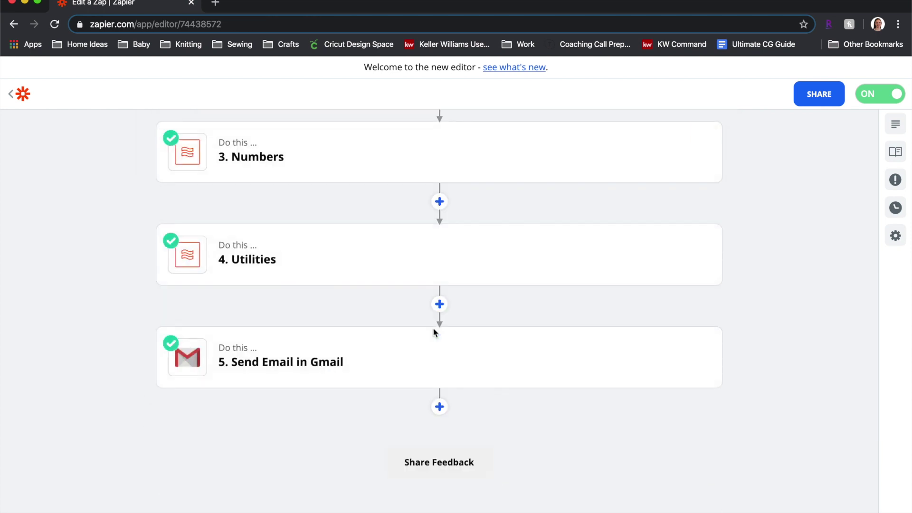
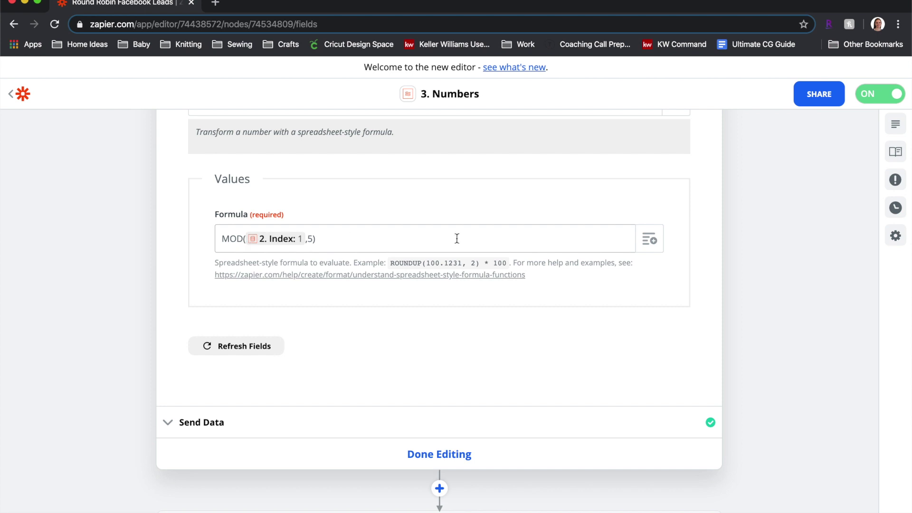
- Check which fields from the Increment Value step can be inserted into the Numbers step's formula
click(651, 242)
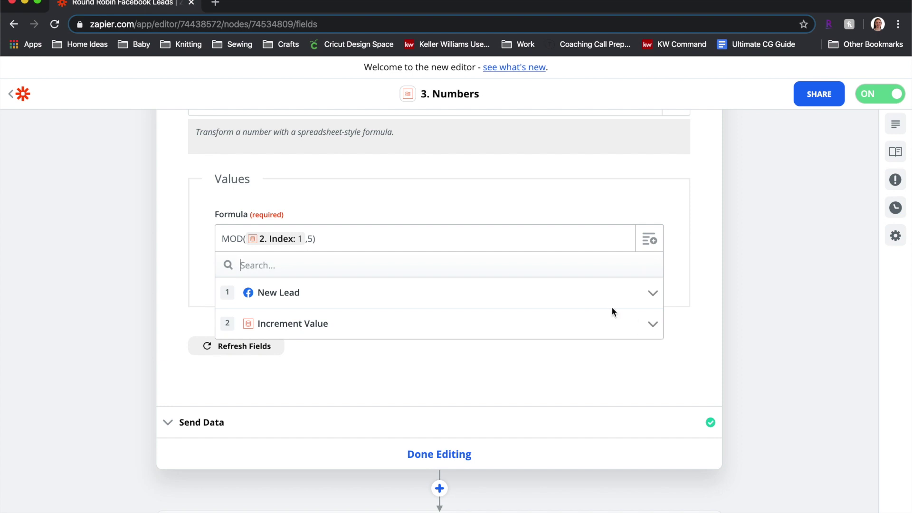
click(654, 325)
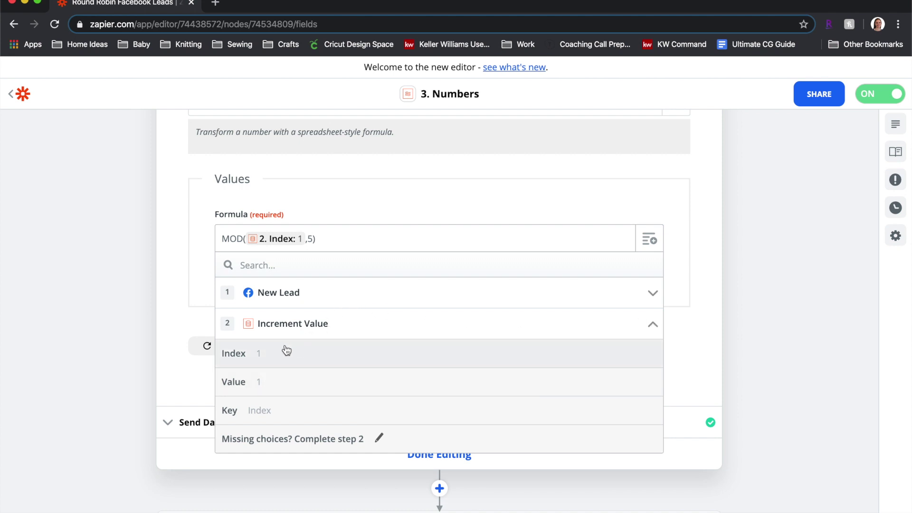
click(591, 205)
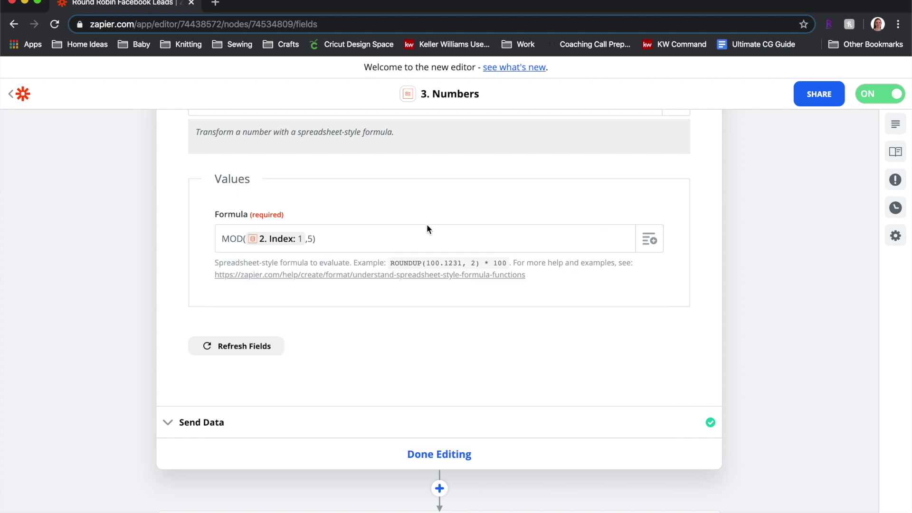
- Enter 5 as the divisor in the Numbers step's MOD formula and continue to its Send Data section
click(311, 238)
text(5)
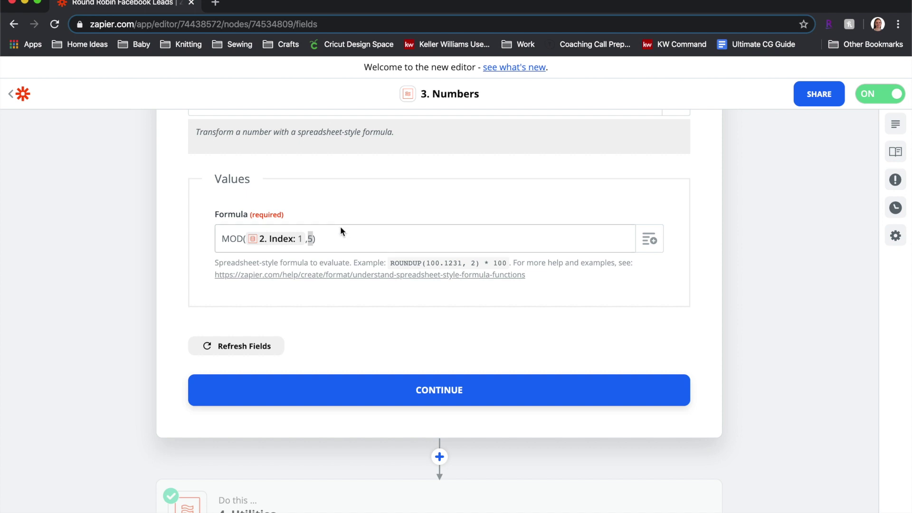
click(379, 395)
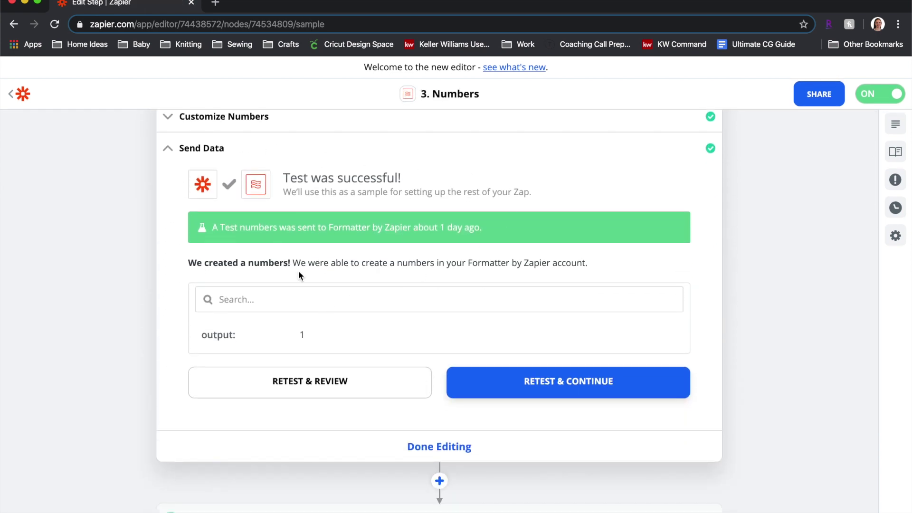
- Finish editing the Numbers step and review the Utilities step's chosen app and available action events
scroll(273, 347, down, 2)
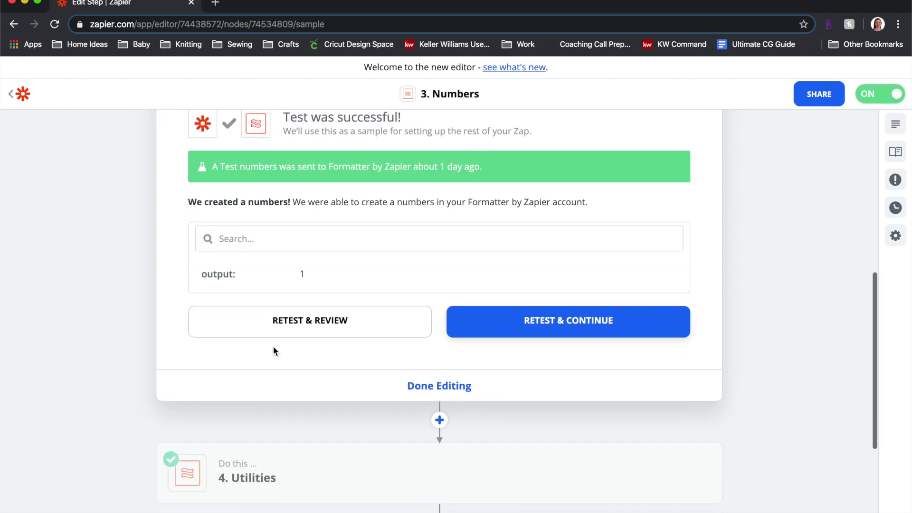
click(423, 378)
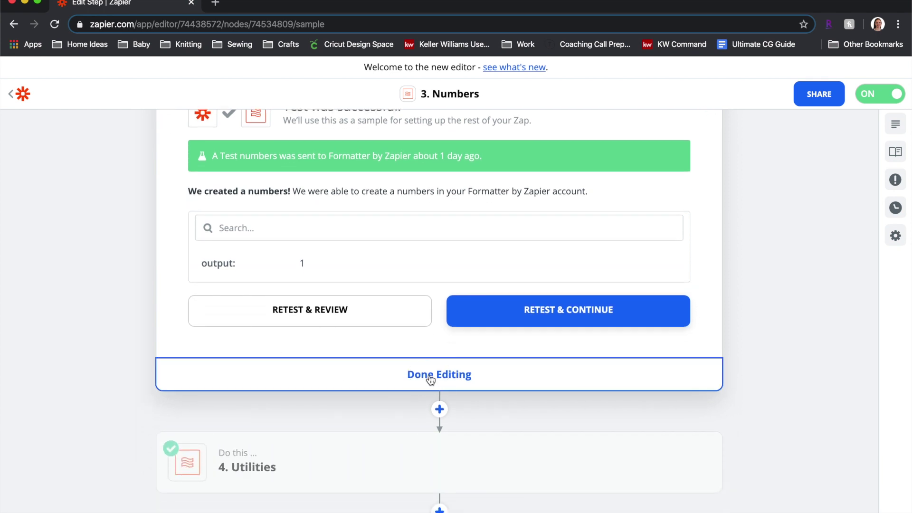
click(361, 261)
click(355, 206)
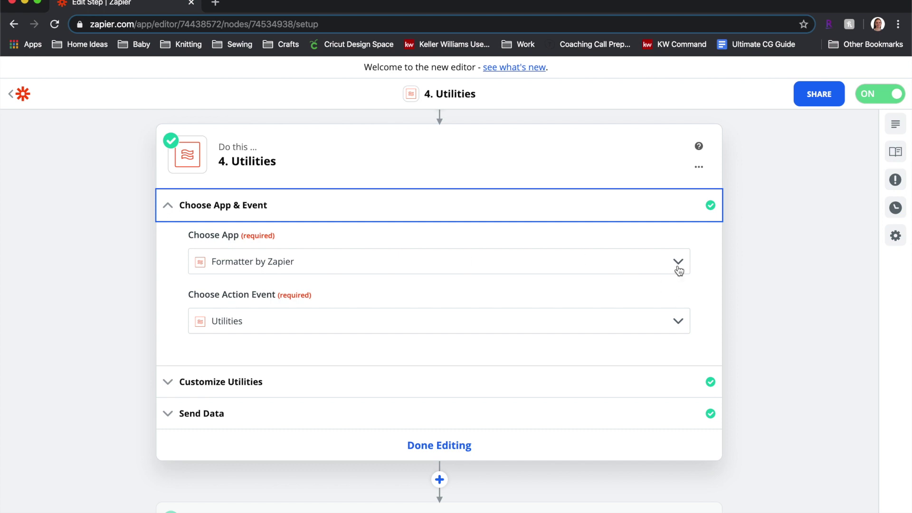
click(679, 323)
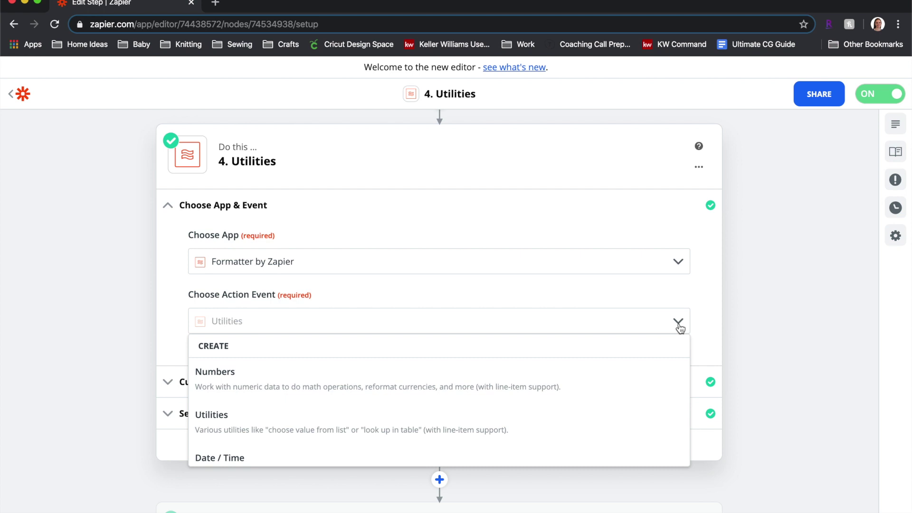
click(670, 344)
scroll(669, 343, down, 3)
- Review the Utilities step's customization and check which Numbers field can be inserted as the custom value for its operation
click(281, 285)
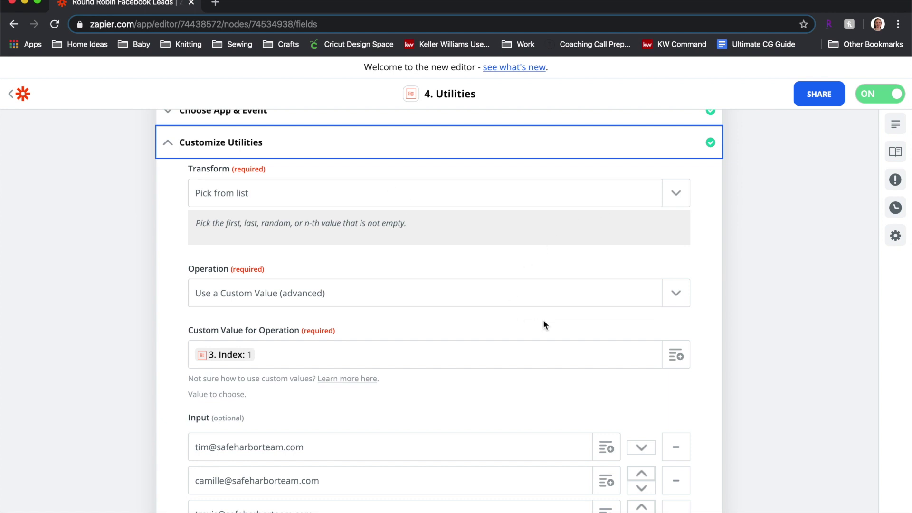
scroll(543, 319, down, 2)
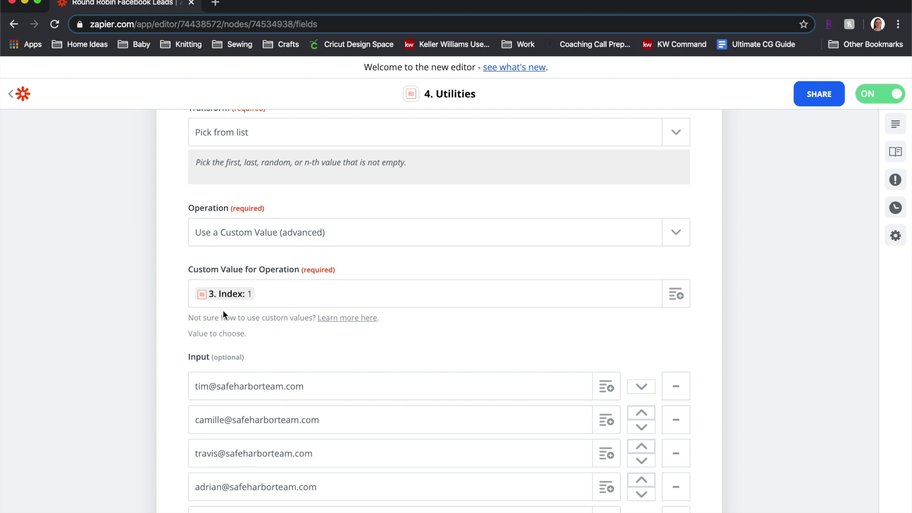
click(680, 296)
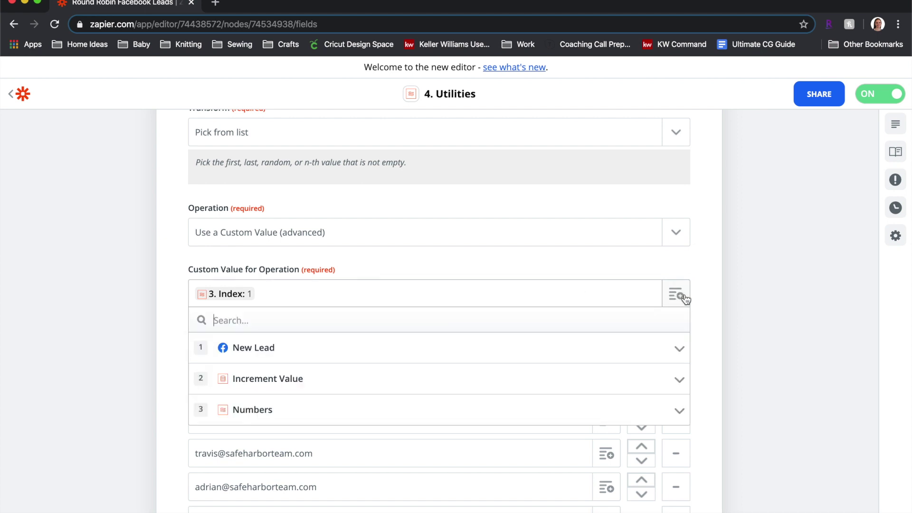
click(680, 410)
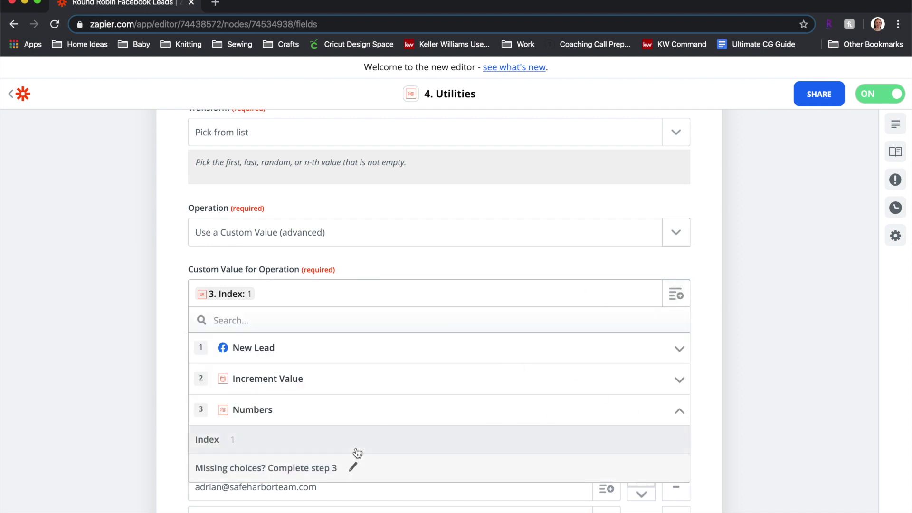
click(704, 287)
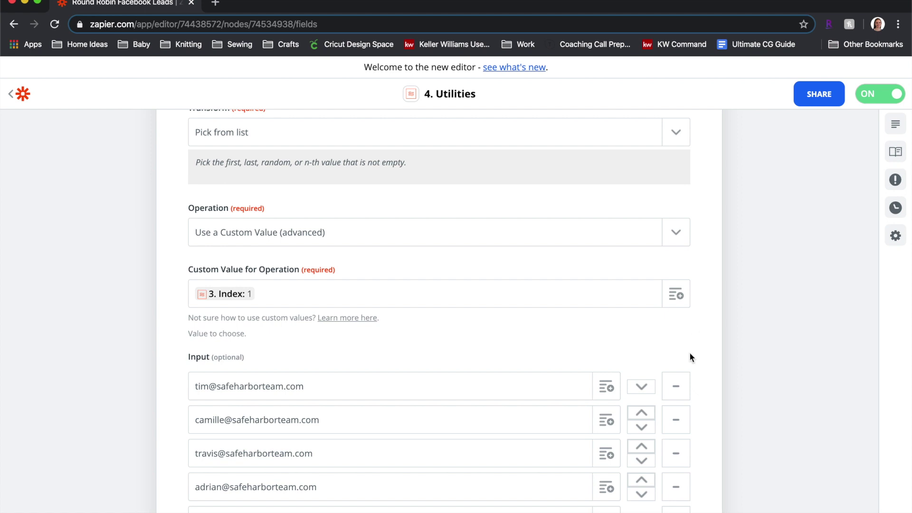
- Review the Utilities step's list of input e-mail addresses and its Send Data test output
scroll(689, 352, down, 2)
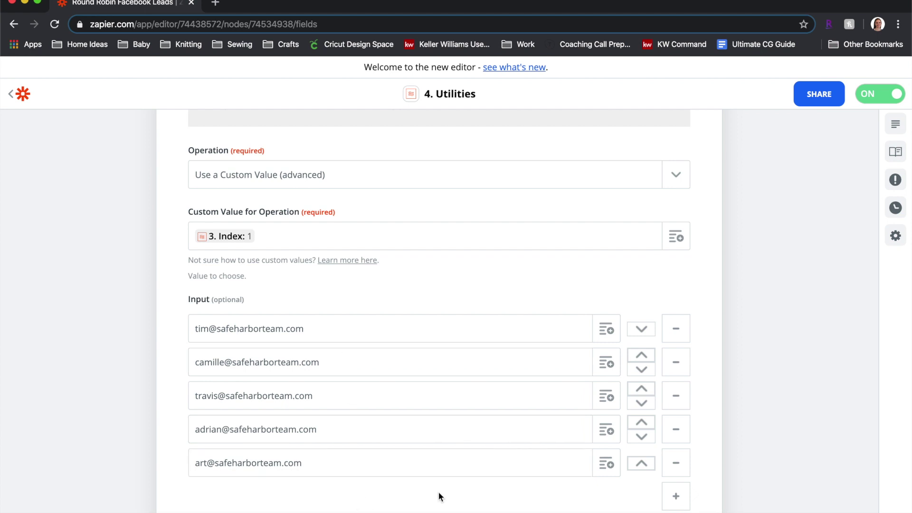
scroll(439, 492, down, 1)
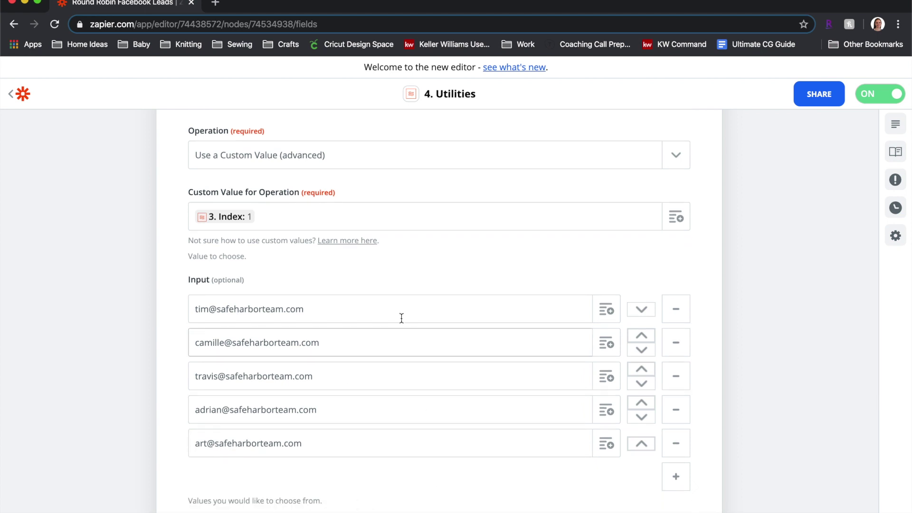
scroll(491, 471, down, 5)
scroll(492, 472, down, 1)
click(210, 424)
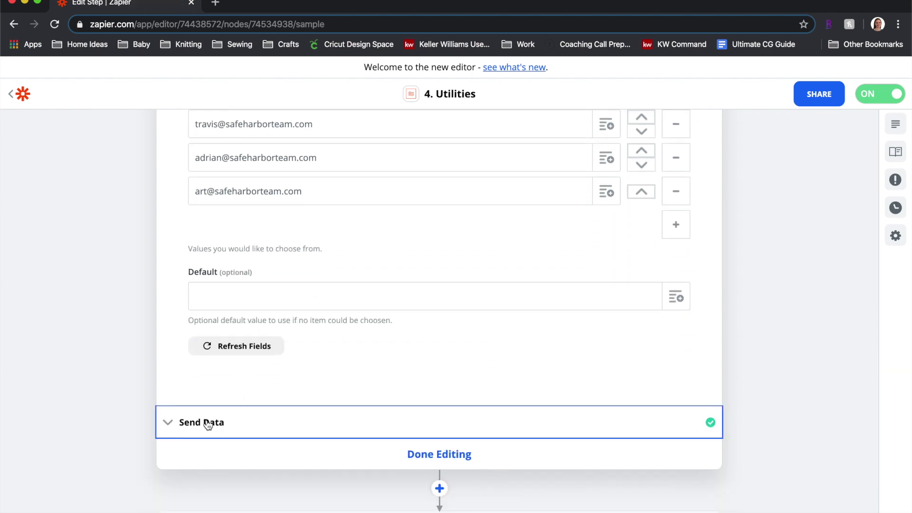
scroll(442, 398, down, 3)
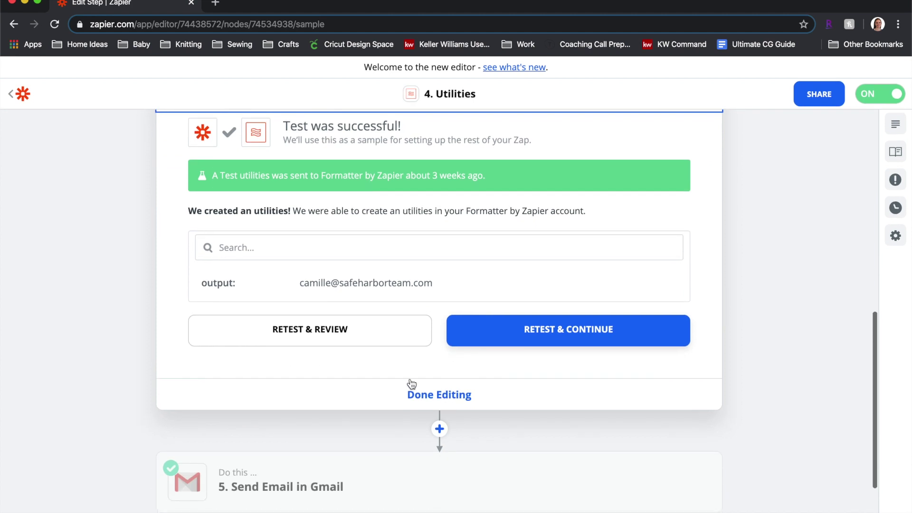
scroll(407, 230, up, 4)
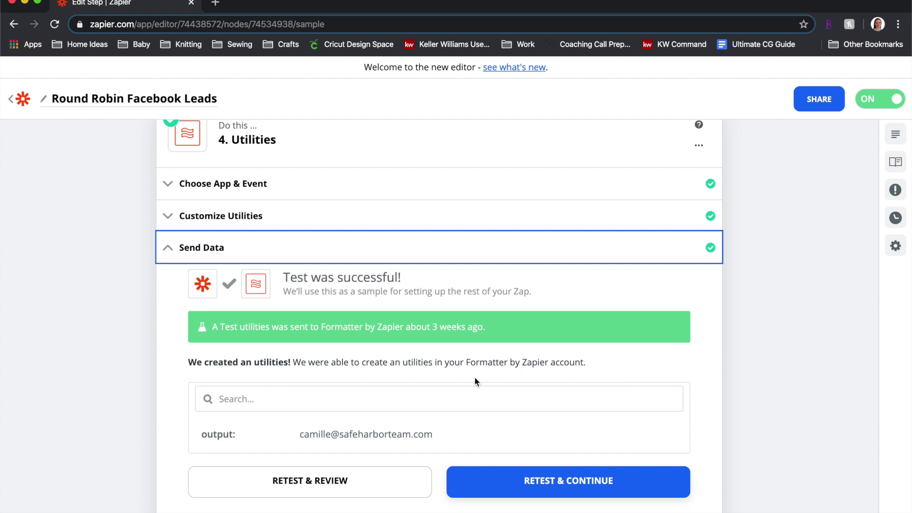
scroll(378, 377, down, 3)
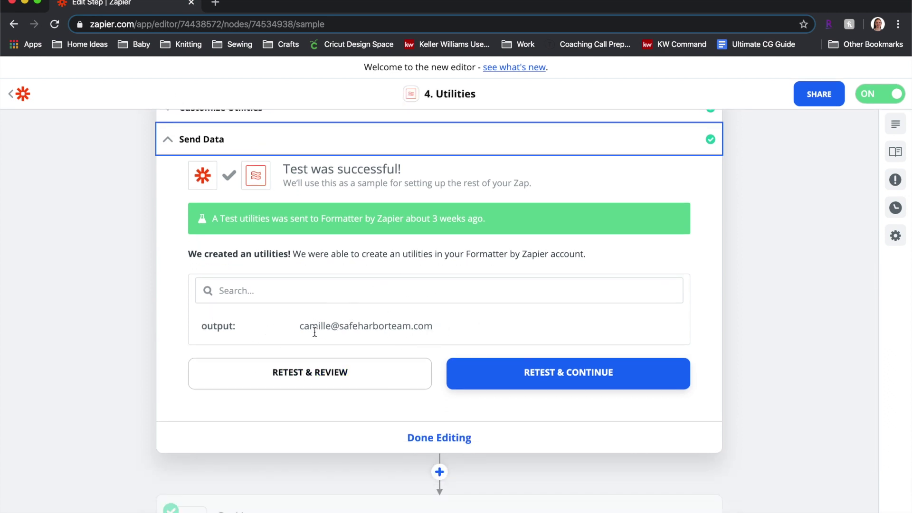
scroll(375, 417, down, 1)
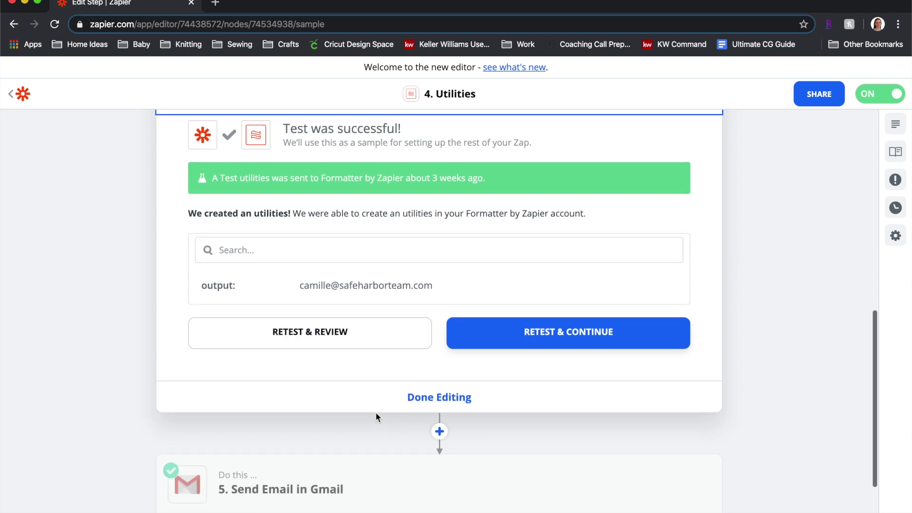
- Open the Send Email in Gmail step and review its chosen app, action event and connected account
scroll(376, 414, down, 3)
mouse_move(367, 362)
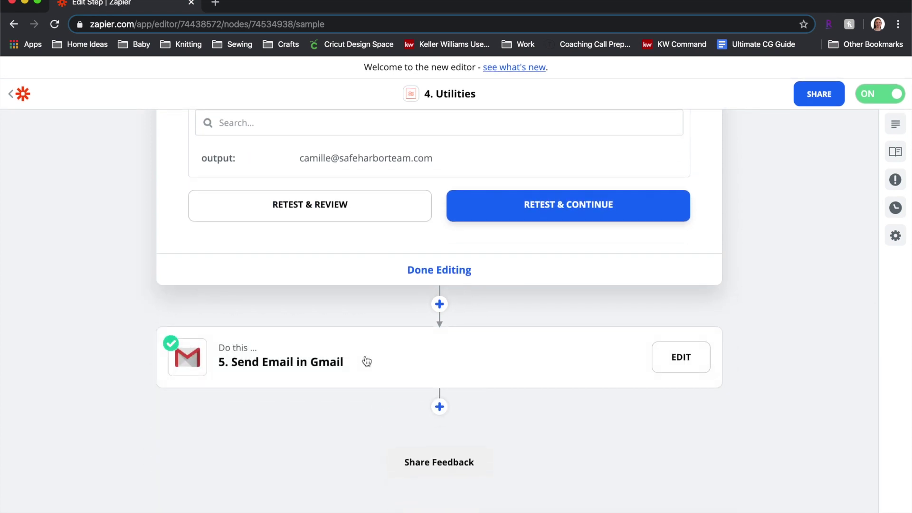
click(367, 362)
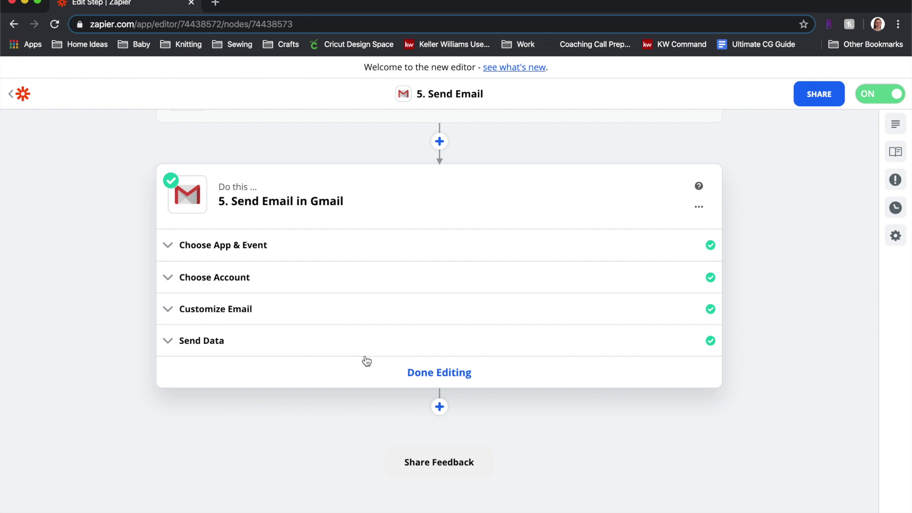
scroll(367, 362, up, 2)
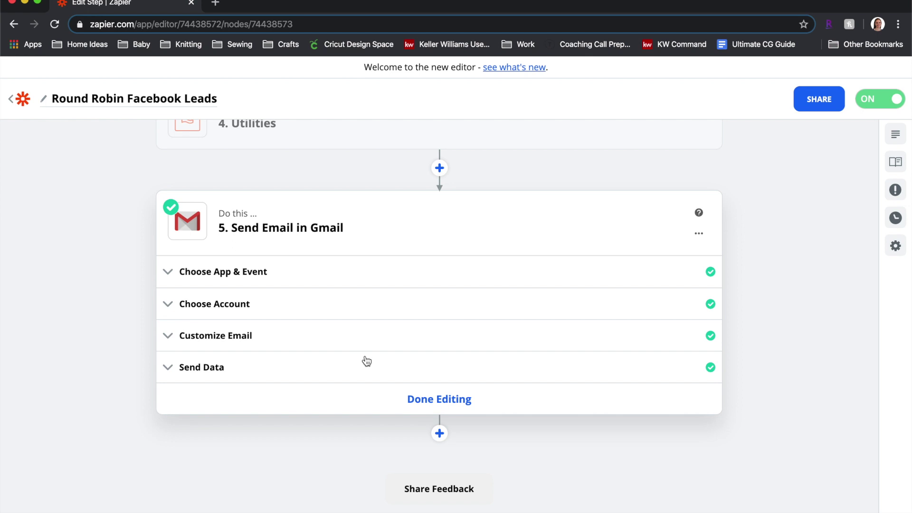
scroll(332, 302, down, 1)
click(300, 255)
scroll(346, 279, down, 1)
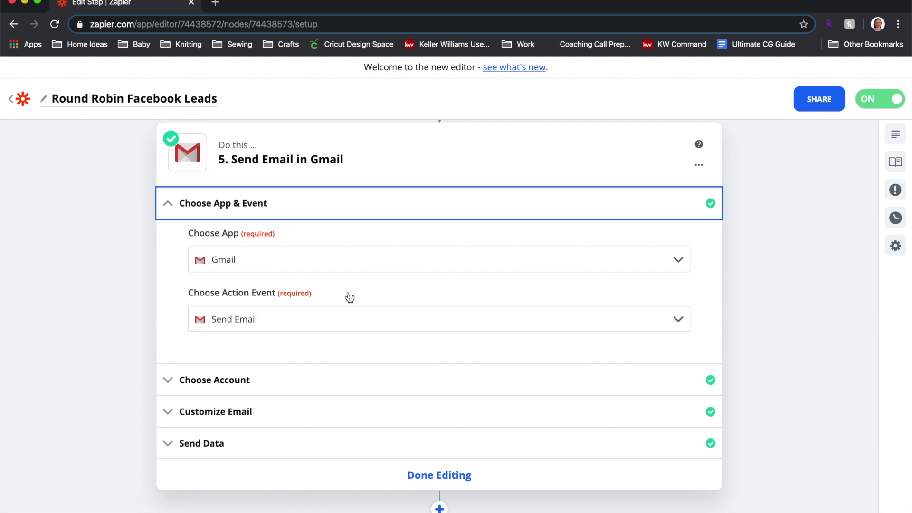
scroll(720, 309, down, 3)
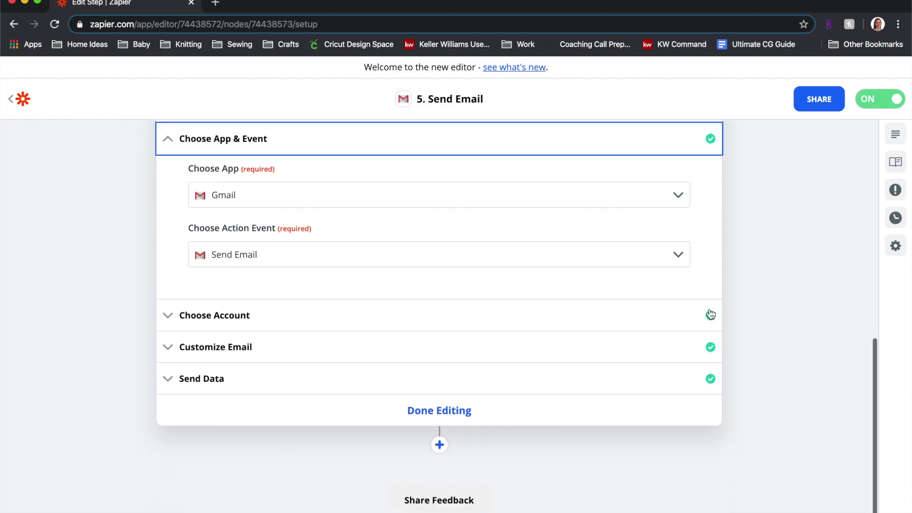
click(250, 316)
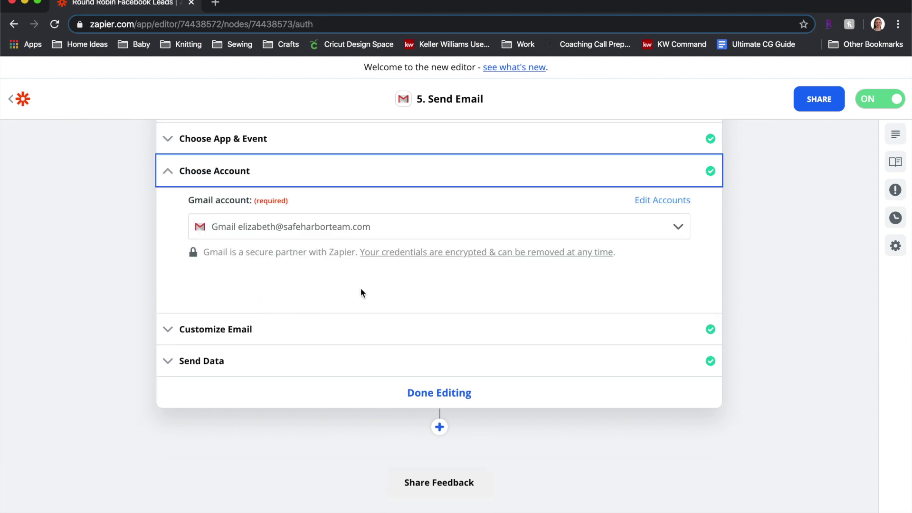
scroll(335, 286, down, 2)
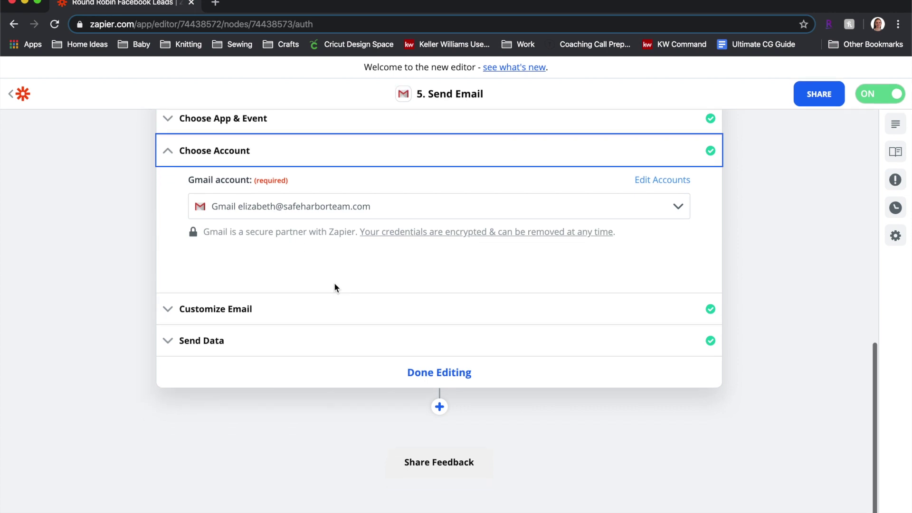
- Open the Gmail step's email customization and check which Utilities field can be inserted as the recipient
click(276, 312)
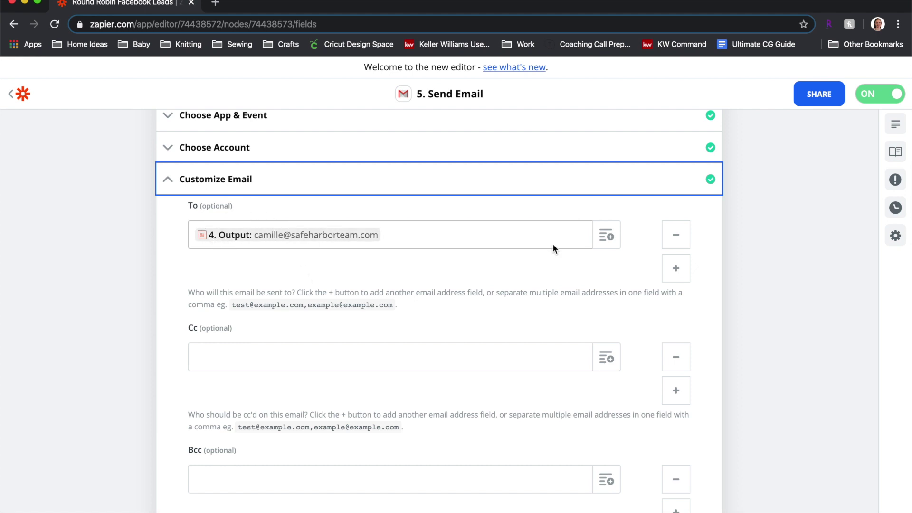
click(606, 235)
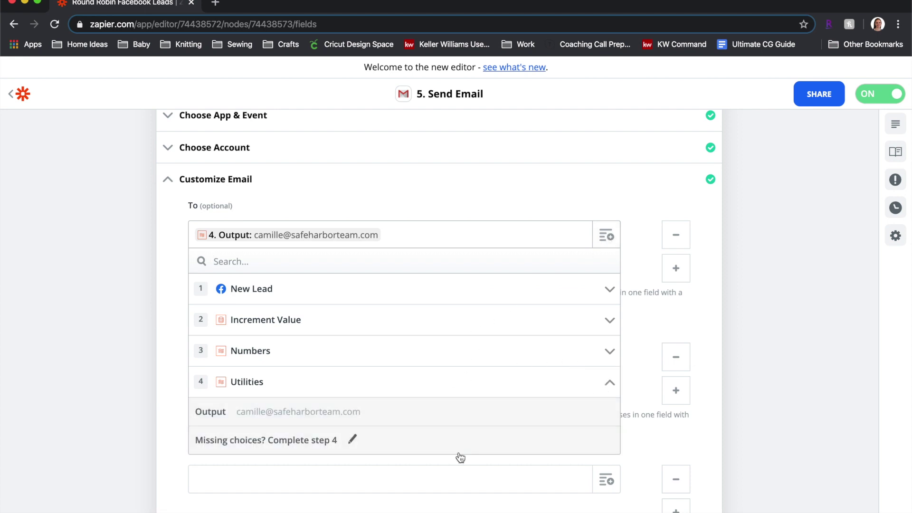
click(686, 321)
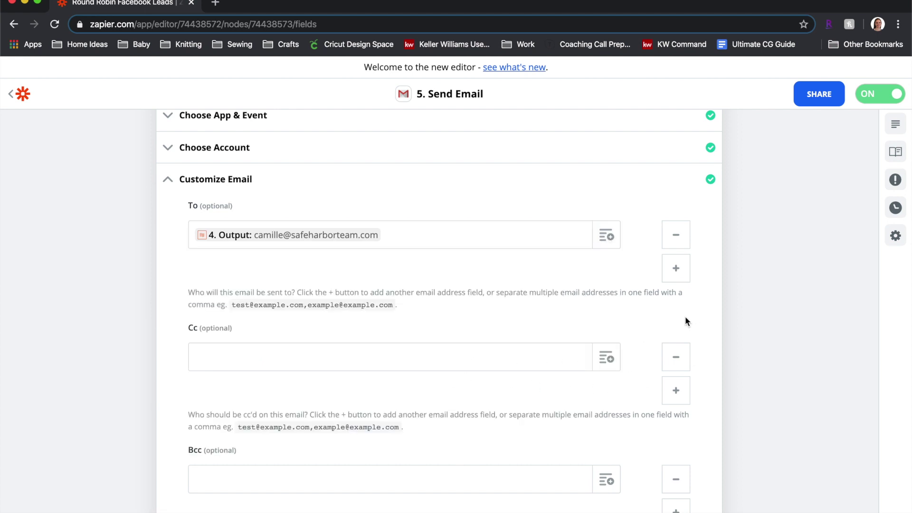
- Review the email's Cc, Bcc, From, Reply To, Subject and Body settings
scroll(408, 392, down, 2)
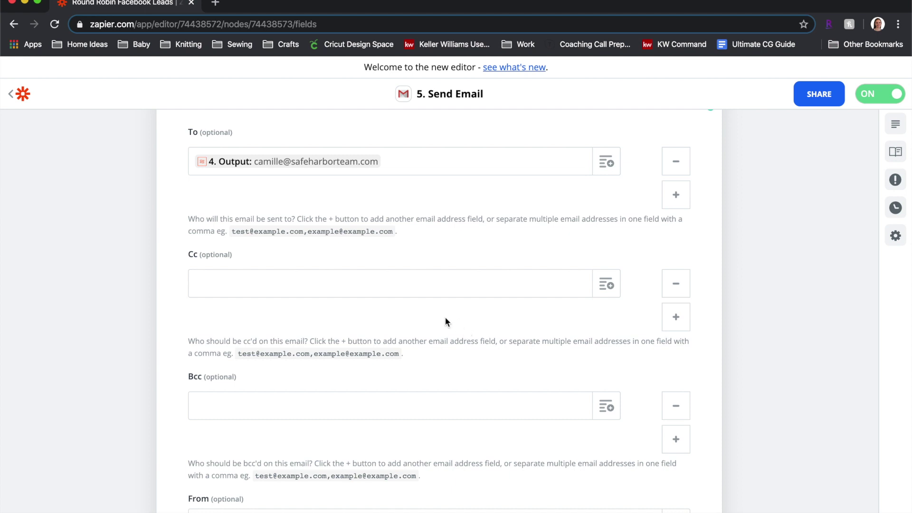
scroll(445, 318, down, 6)
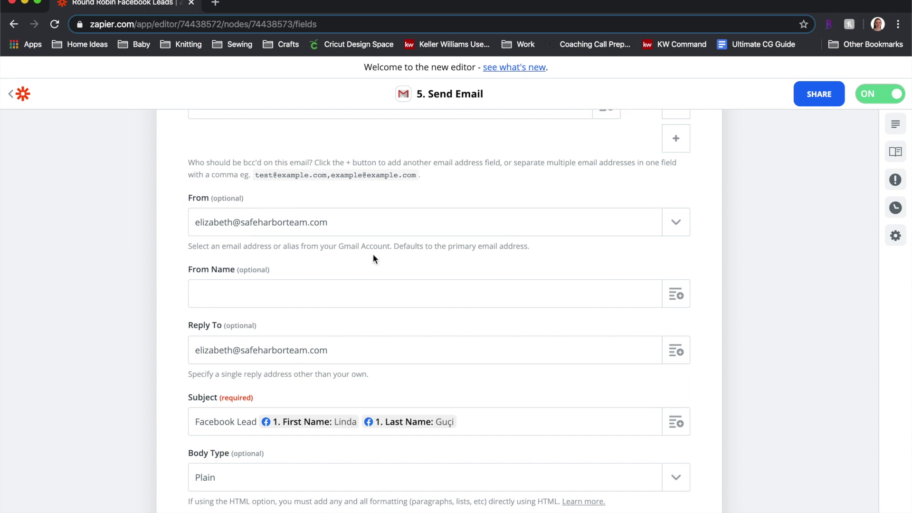
scroll(373, 259, down, 3)
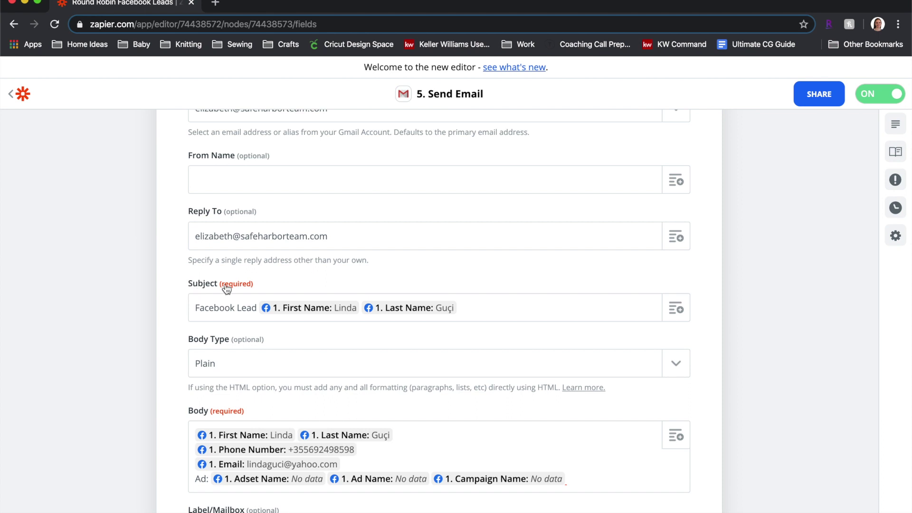
scroll(446, 305, down, 2)
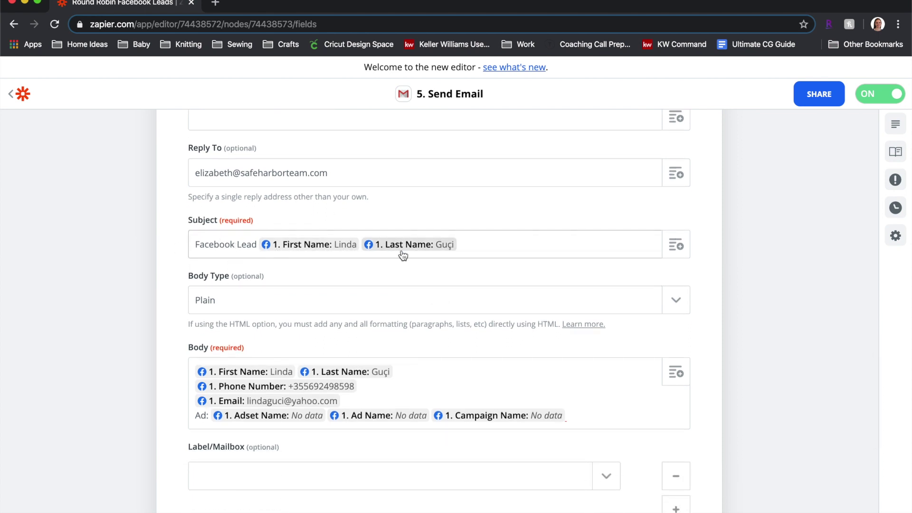
- Browse the New Lead fields that can be inserted into the email's subject
click(679, 250)
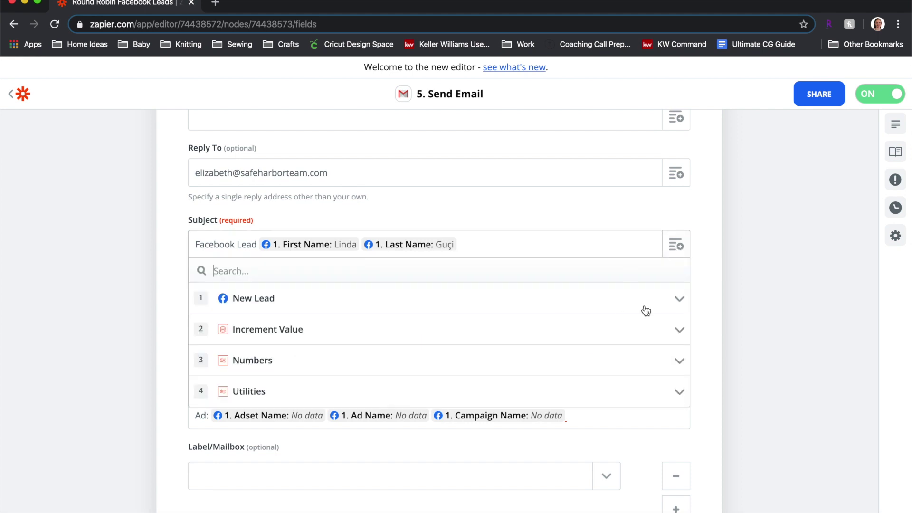
click(679, 299)
scroll(428, 395, down, 1)
scroll(430, 396, down, 15)
scroll(429, 396, down, 1)
scroll(430, 396, up, 15)
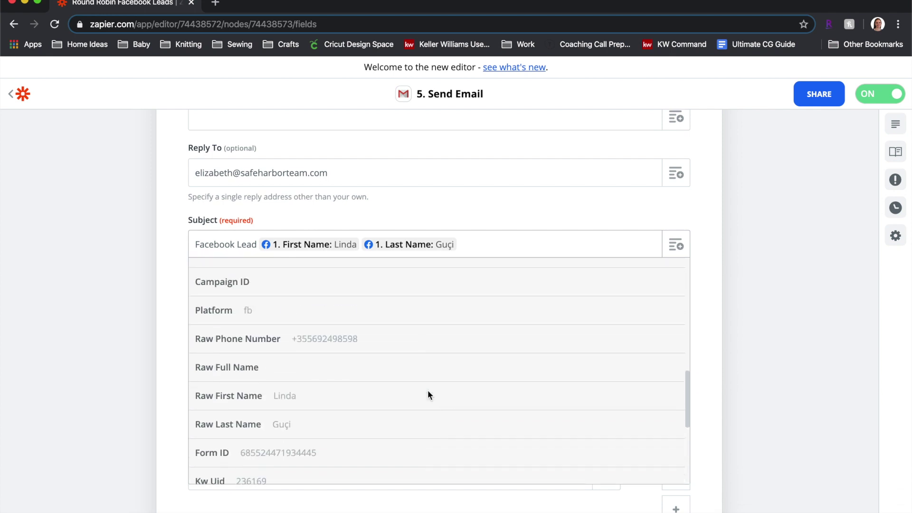
click(540, 226)
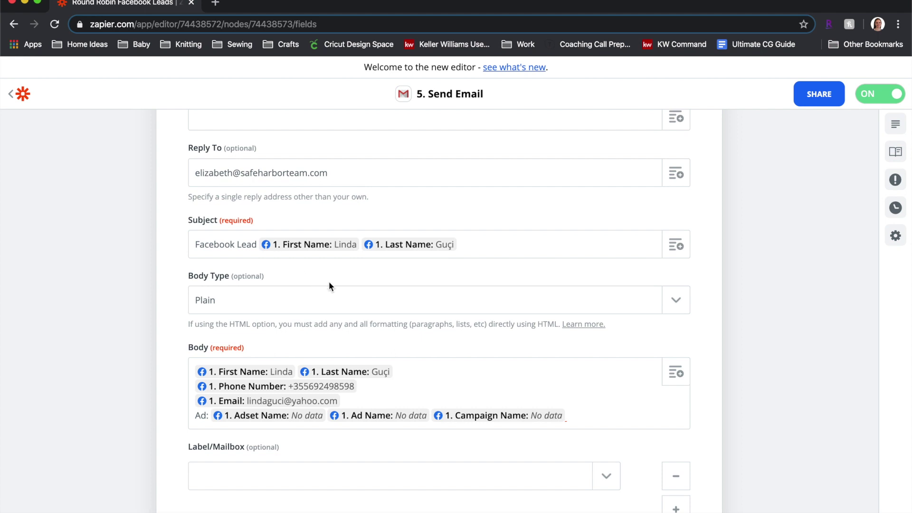
- Review the email's body, label and attachment fields and the Gmail step's Send Data test result
scroll(313, 278, down, 4)
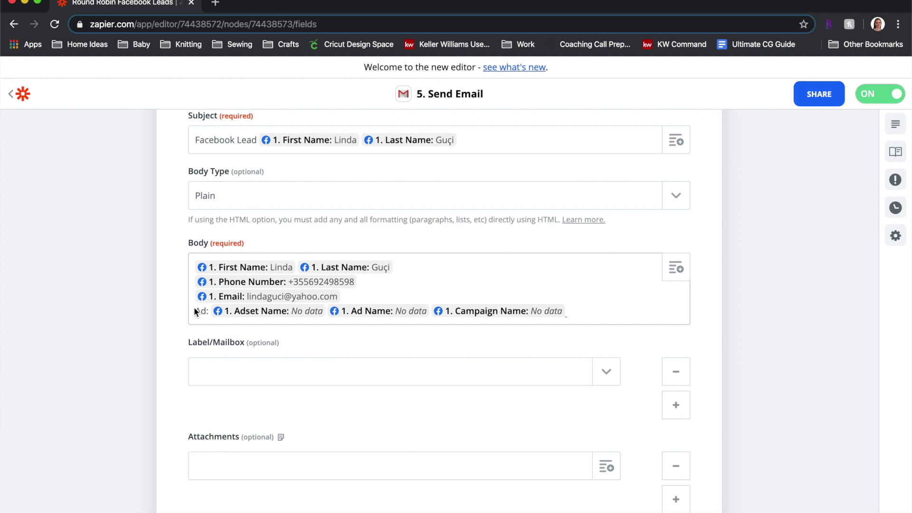
scroll(363, 404, down, 5)
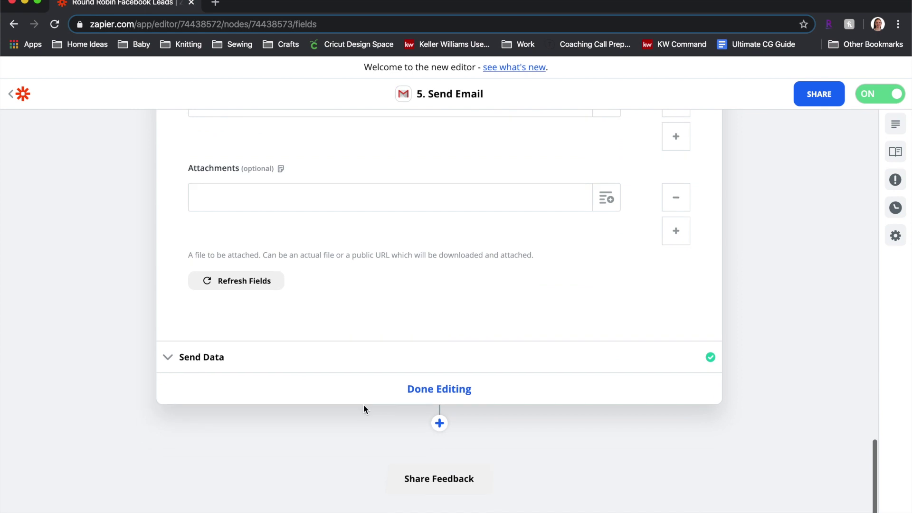
click(242, 359)
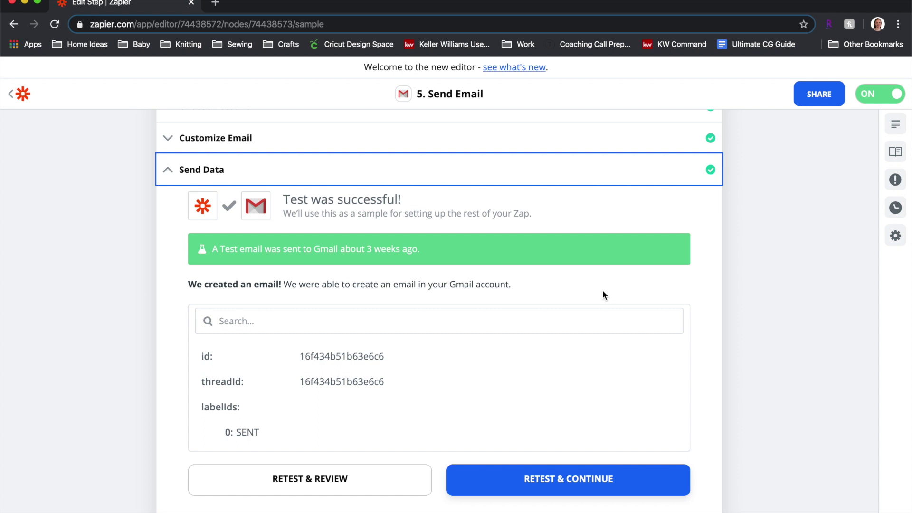
scroll(603, 295, down, 4)
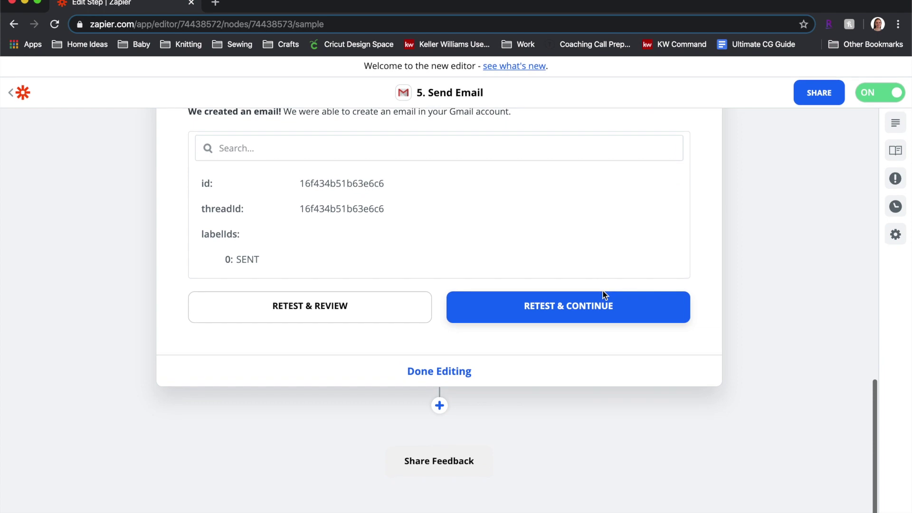
- Finish editing the Send Email step and leave the Zap editor for the list of Zaps
click(435, 373)
scroll(766, 285, up, 5)
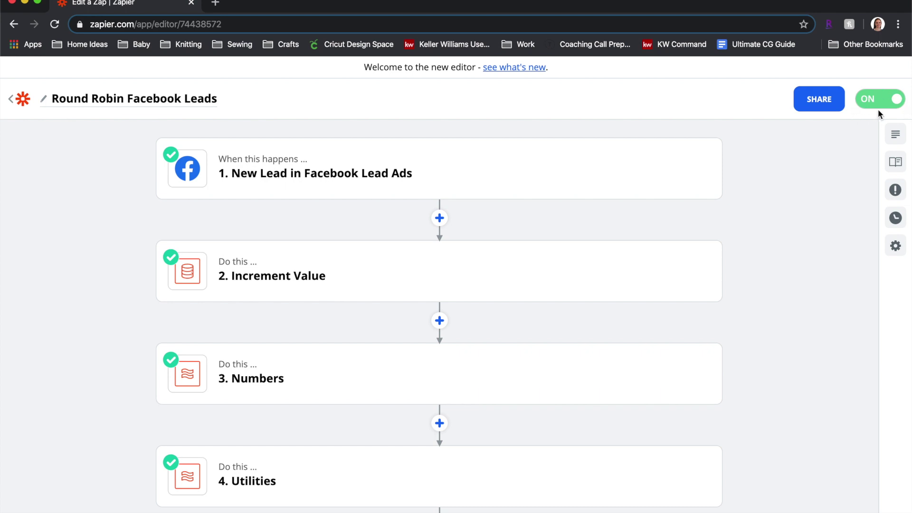
click(10, 99)
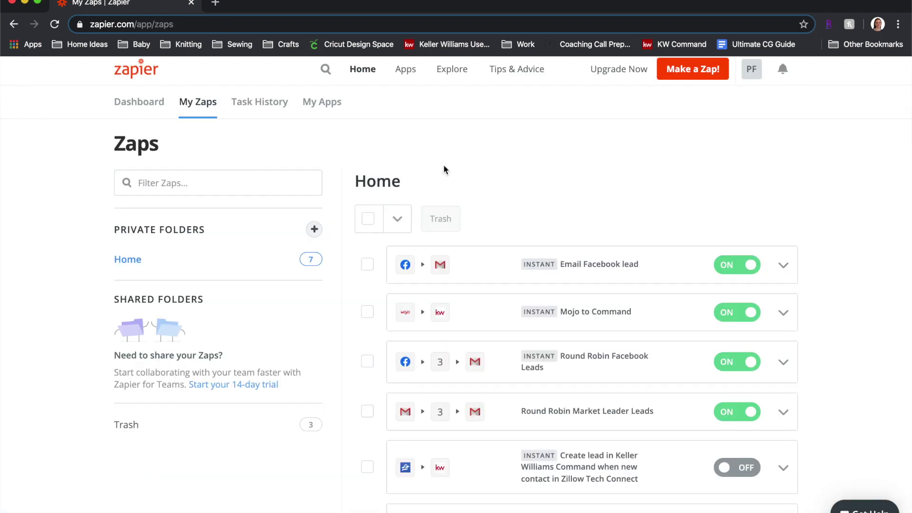